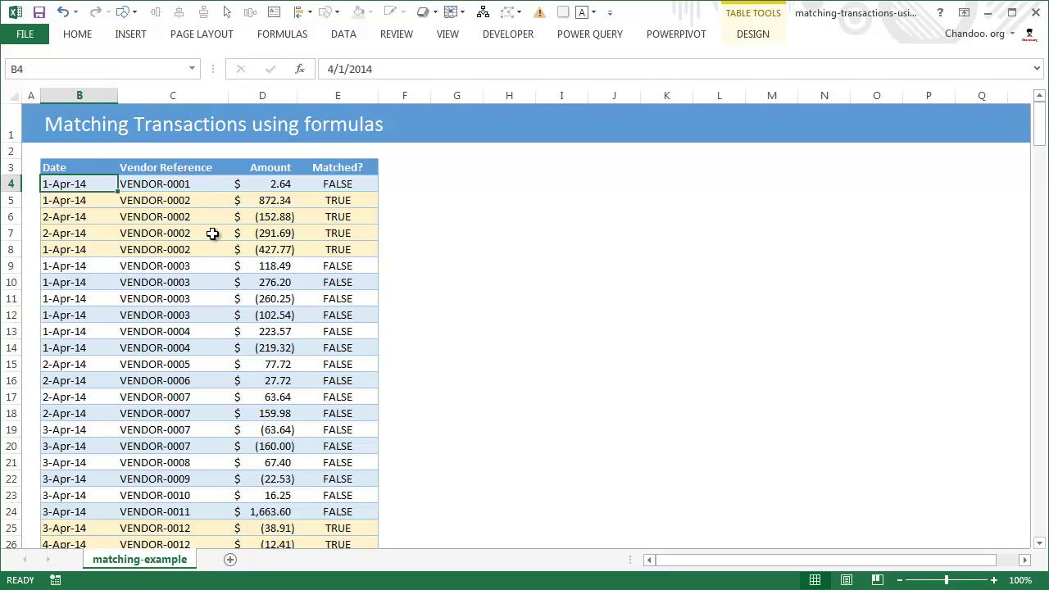
Look over the transaction table, checking the vendor reference and amount of the first entry
scroll(210, 232, "down", 2)
scroll(206, 227, "up", 2)
mouse_move(1039, 131)
left_mouse_down()
mouse_move(1037, 565)
mouse_move(1039, 123)
left_mouse_up()
left_click(168, 185)
left_click(279, 182)
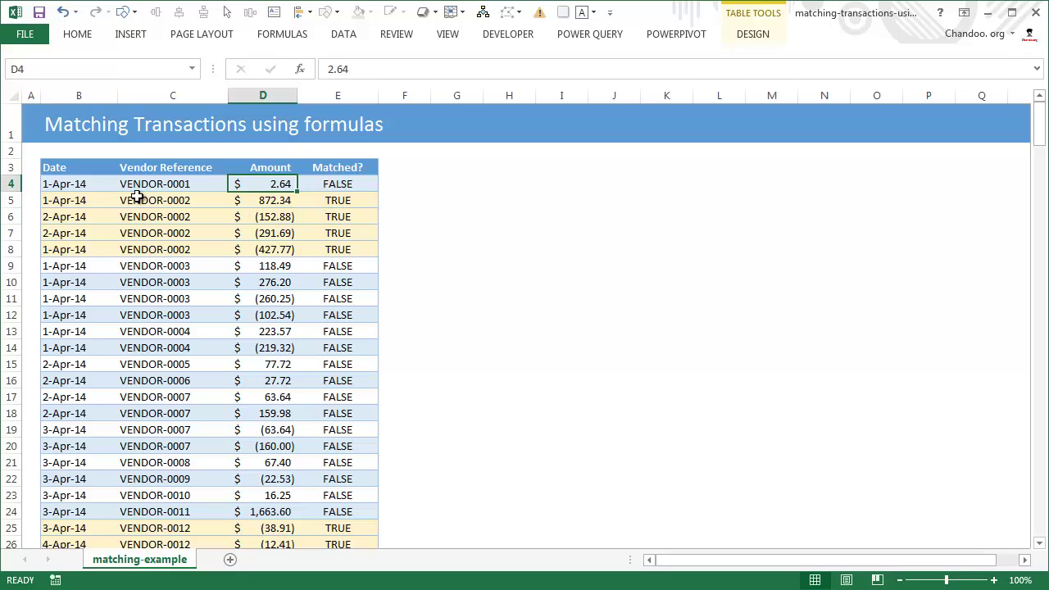
Hide the Matched? column of the transaction table
left_click(345, 95)
right_click(347, 97)
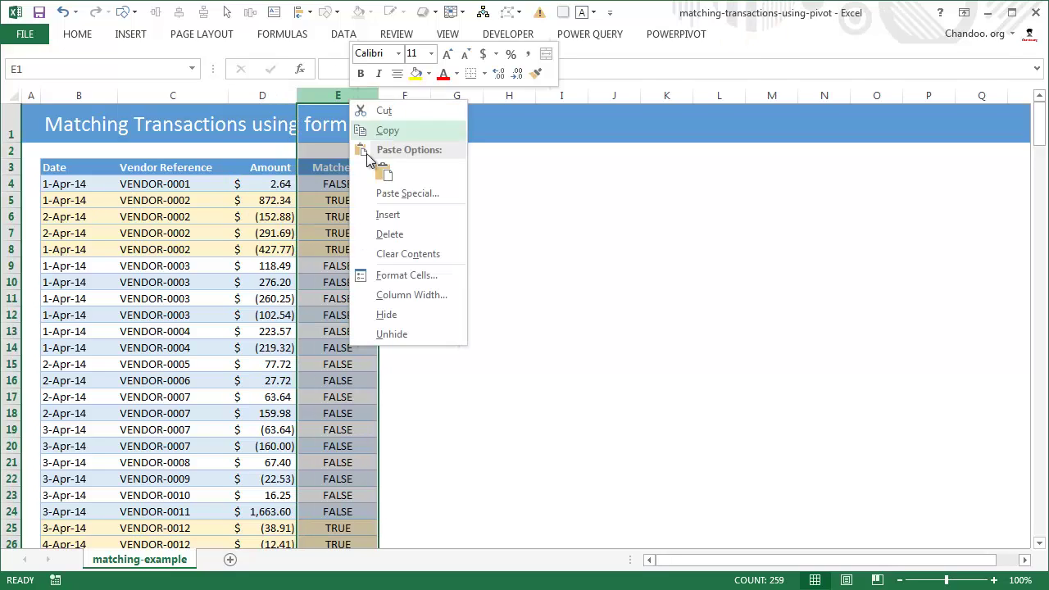
left_click(408, 313)
left_click(280, 185)
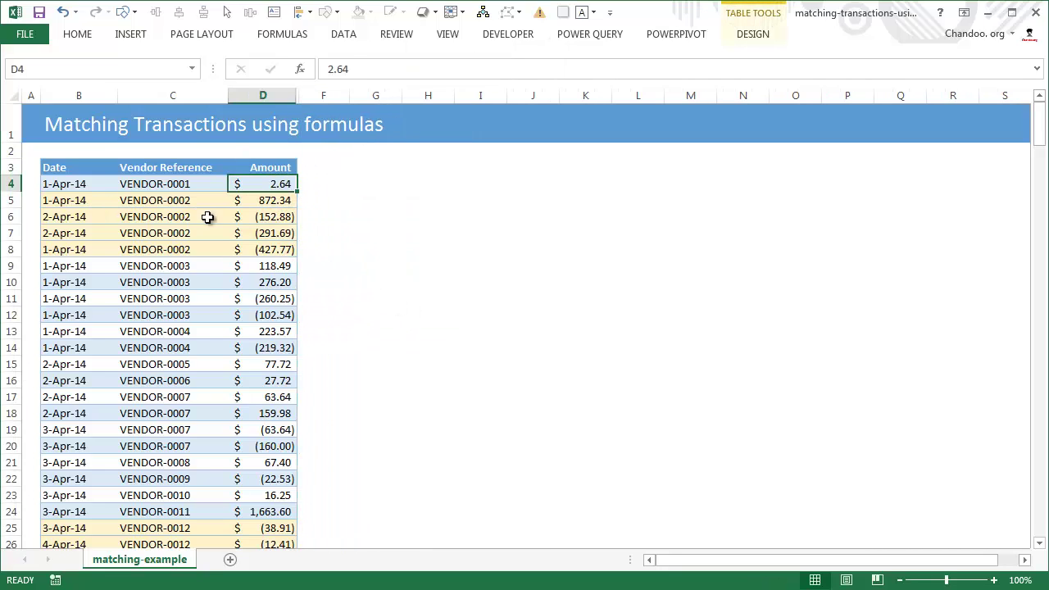
Compare the first VENDOR-0002 amount with the sum of that vendor's three following amounts
left_click(265, 200)
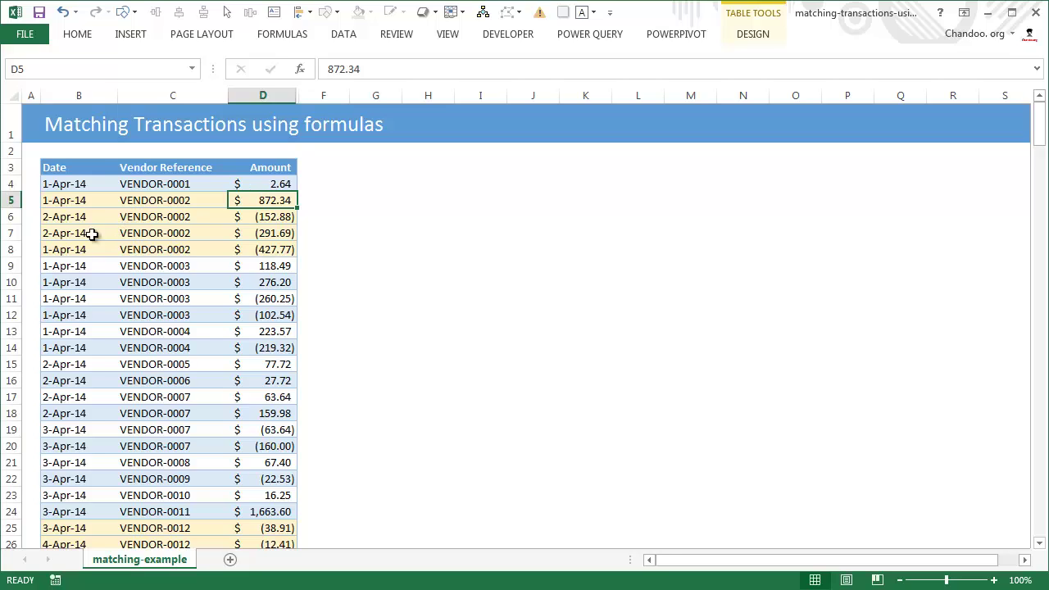
left_click(168, 217)
left_click_drag(168, 217, 168, 249)
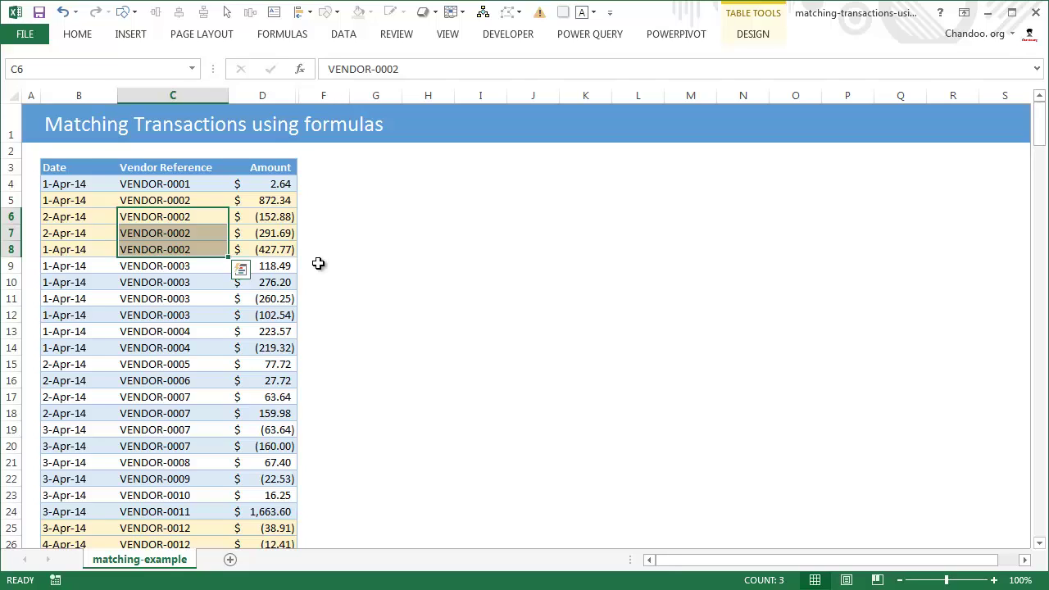
left_click(274, 218)
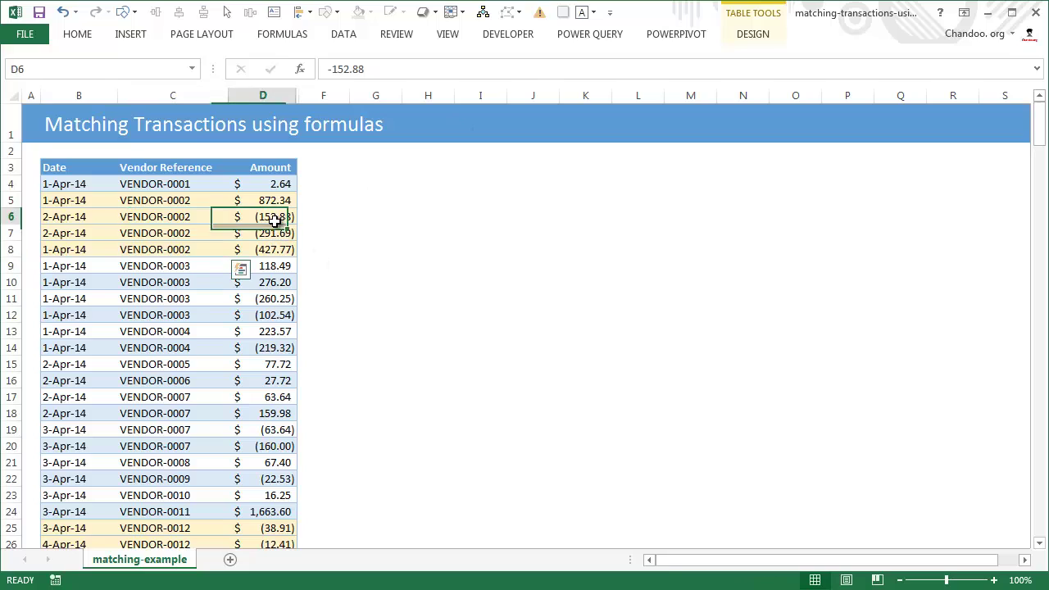
left_click_drag(274, 220, 279, 249)
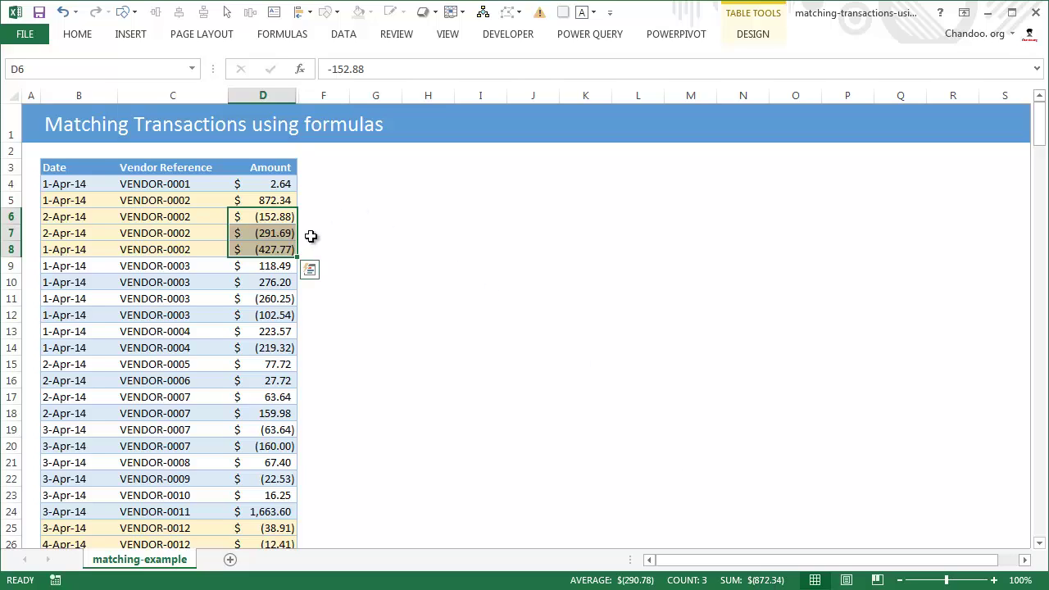
left_click(283, 200)
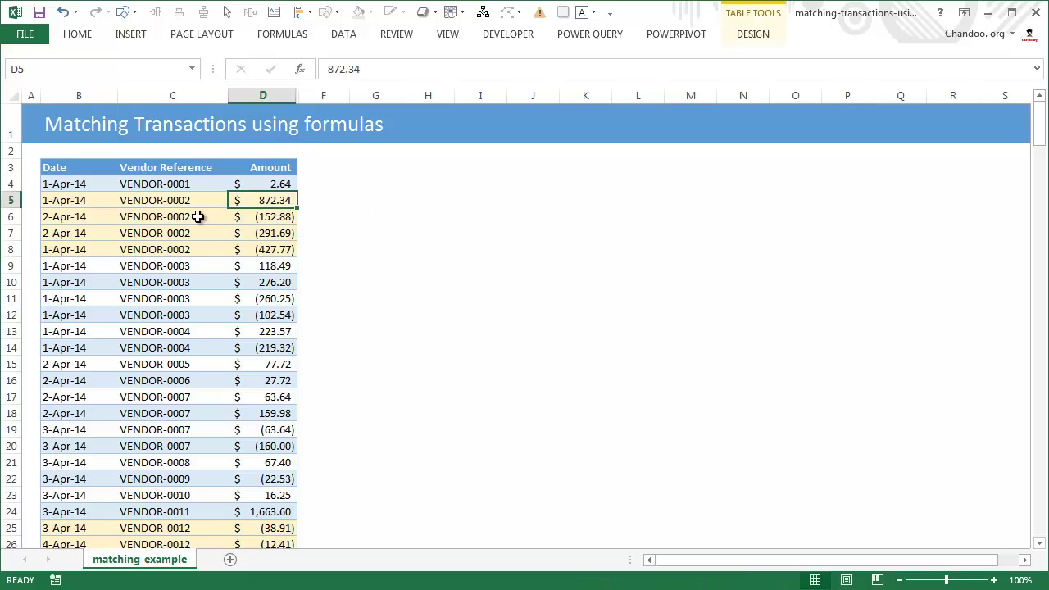
left_click_drag(276, 221, 286, 253)
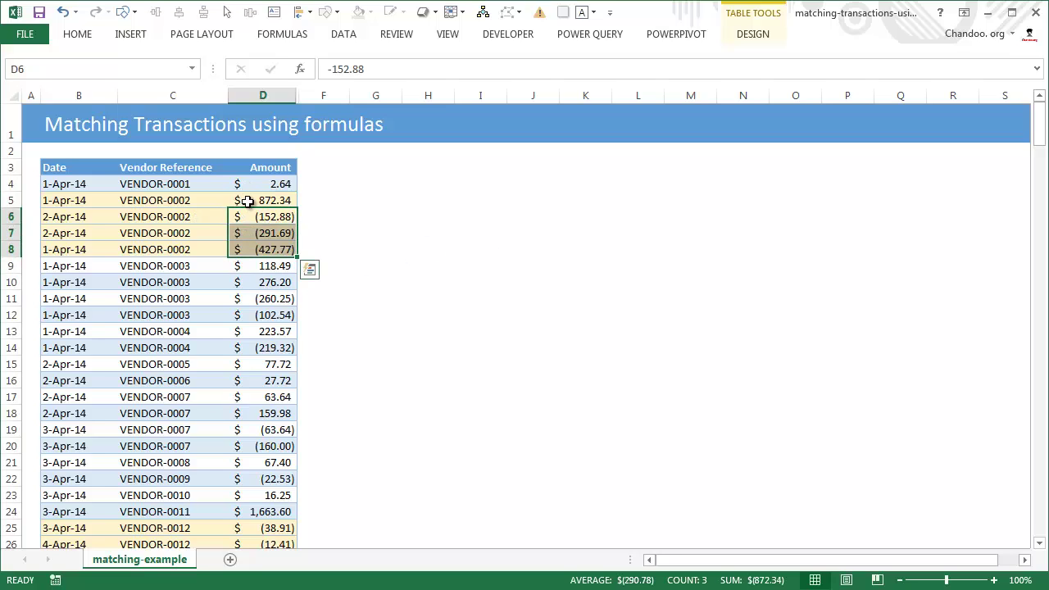
left_click_drag(248, 201, 64, 249)
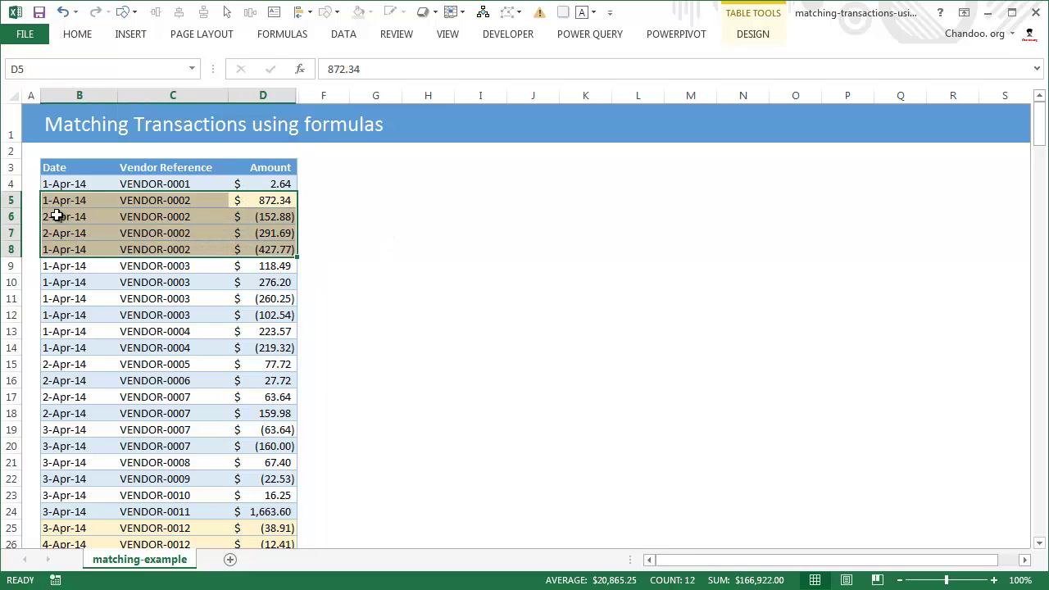
left_click_drag(145, 201, 257, 202)
left_click(147, 218)
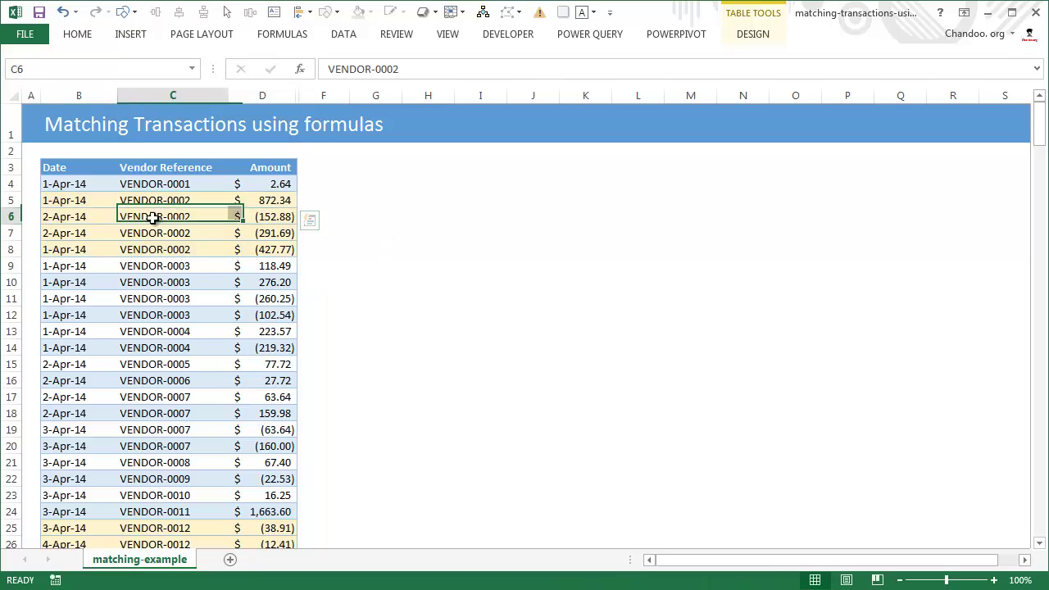
left_click_drag(211, 229, 277, 250)
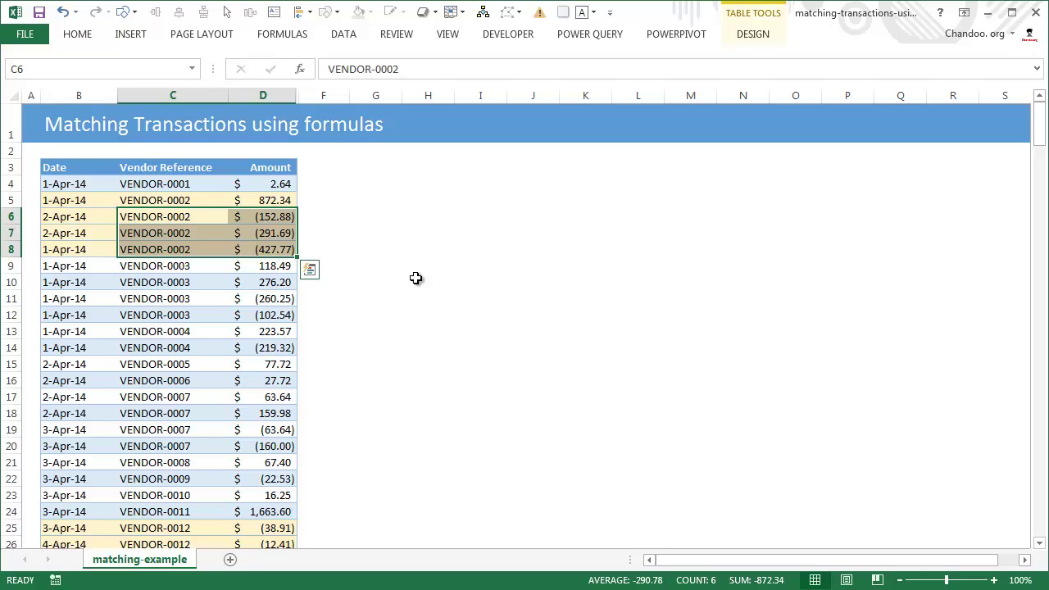
Unhide the Matched? column beside Amount
left_click_drag(315, 95, 262, 95)
right_click(274, 95)
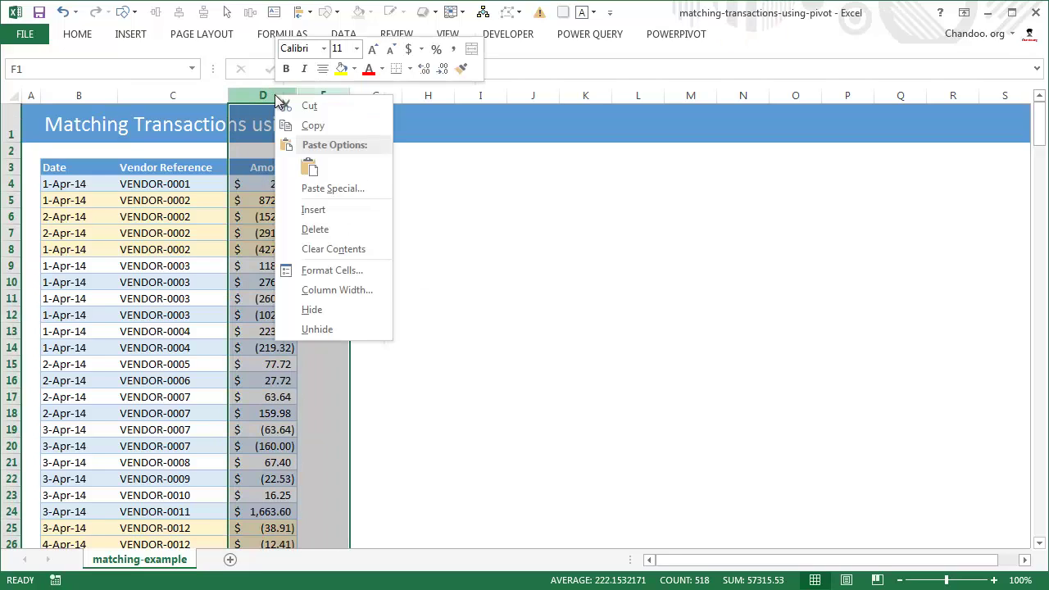
left_click(354, 331)
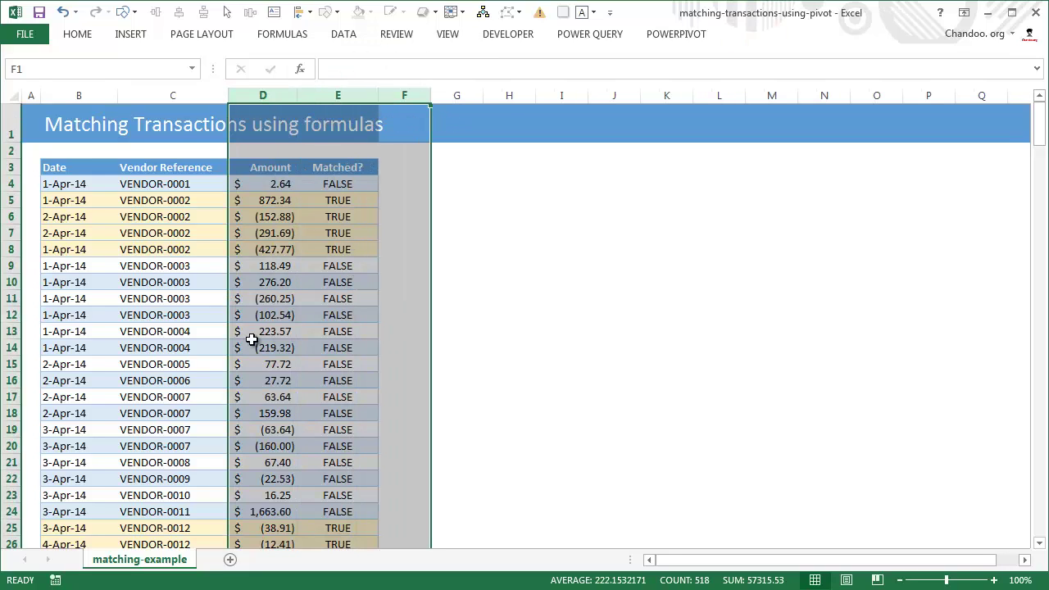
Inspect the formula in the first Matched? cell, E4, and the Amount column it refers to
left_click(351, 186)
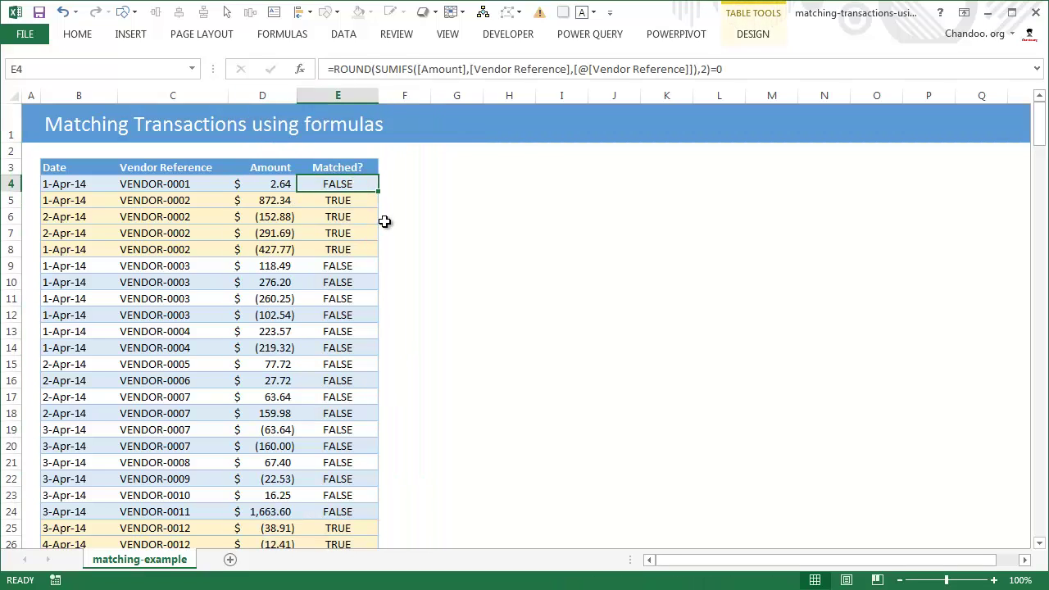
key("F2")
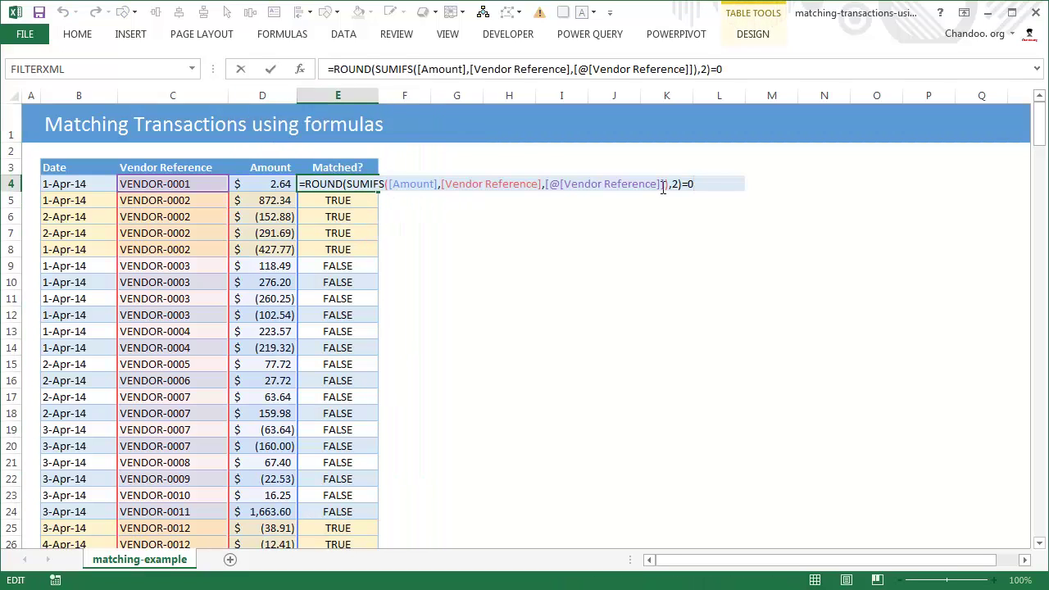
key("Escape")
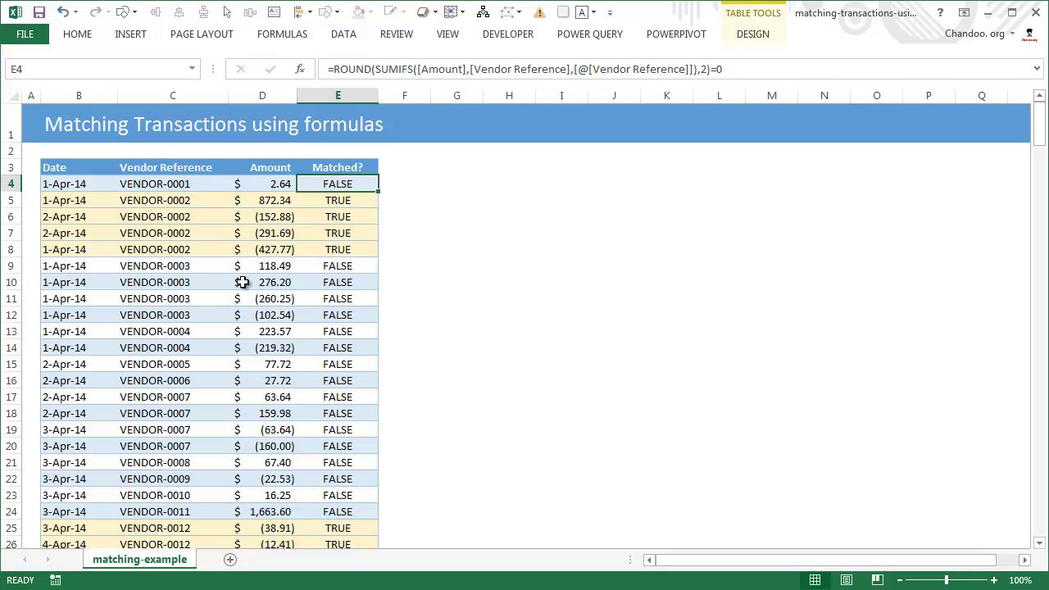
left_click(287, 170)
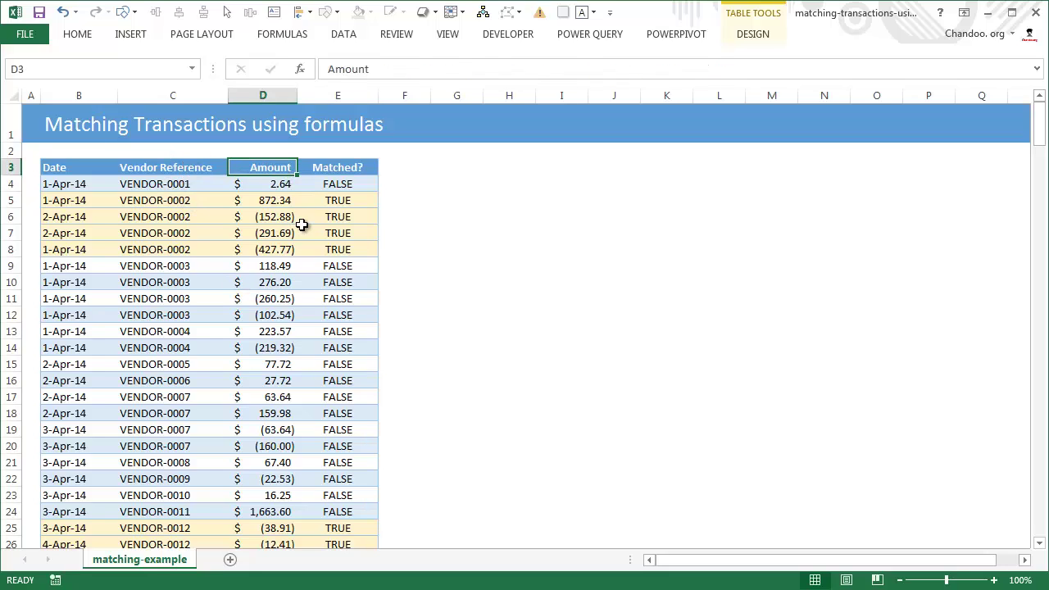
left_click(338, 188)
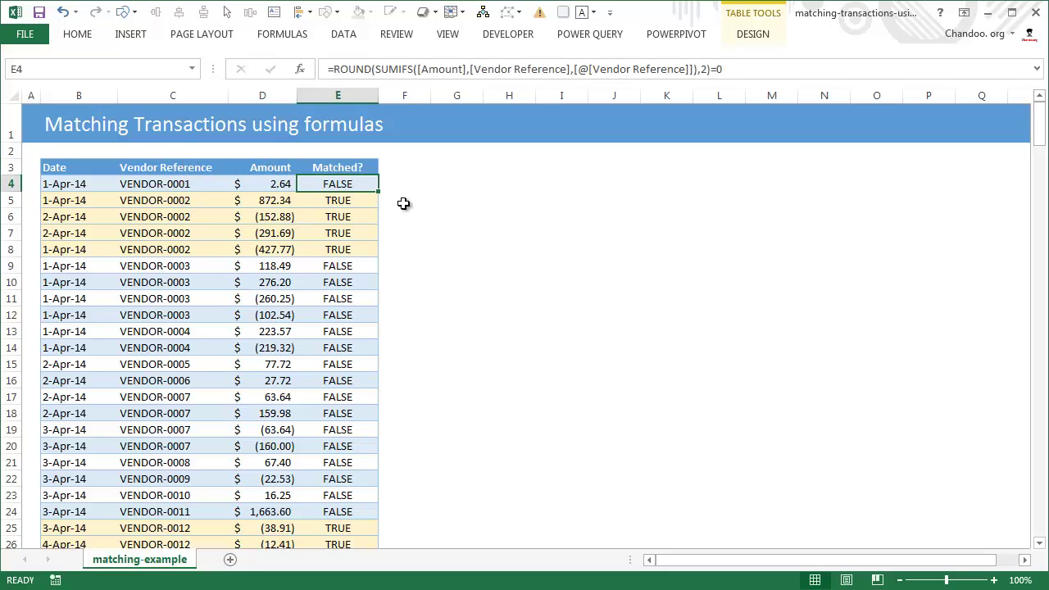
key("F2")
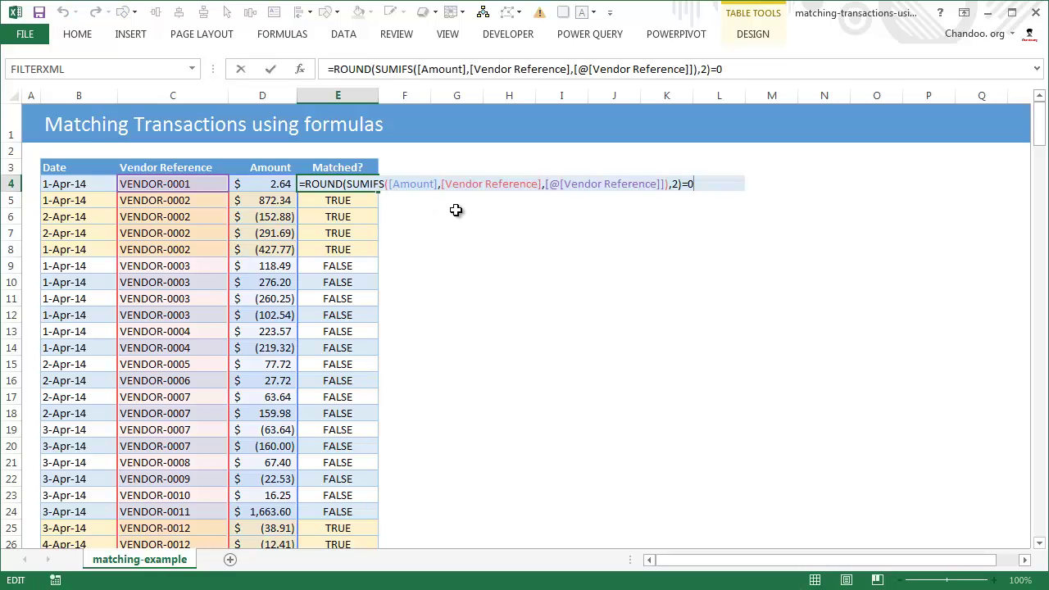
key("Escape")
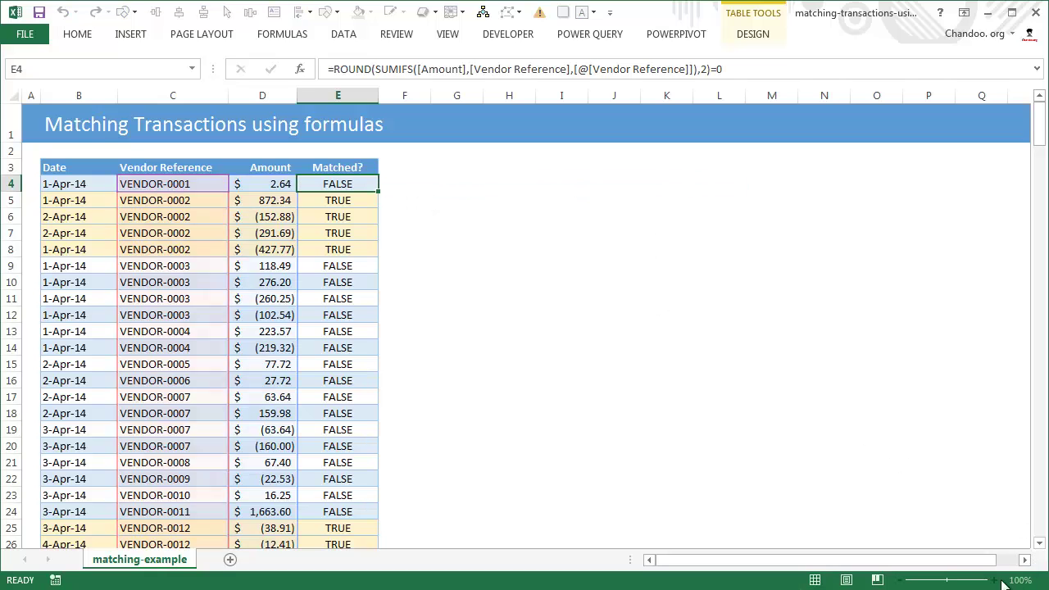
Examine the SUMIFS part of E4's formula, its rounding and the whole comparison with zero, leaving the formula as it is
left_click(994, 581)
left_click(994, 580)
left_click(994, 581)
left_click(994, 580)
left_click(994, 580)
left_click(994, 580)
left_click(994, 581)
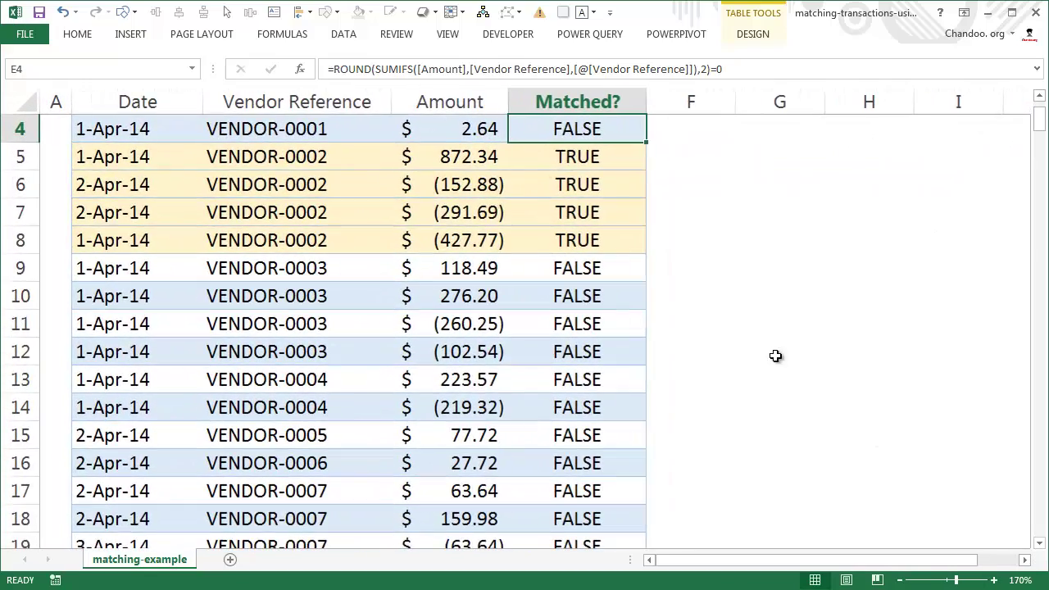
scroll(766, 345, "up", 1)
key("F2")
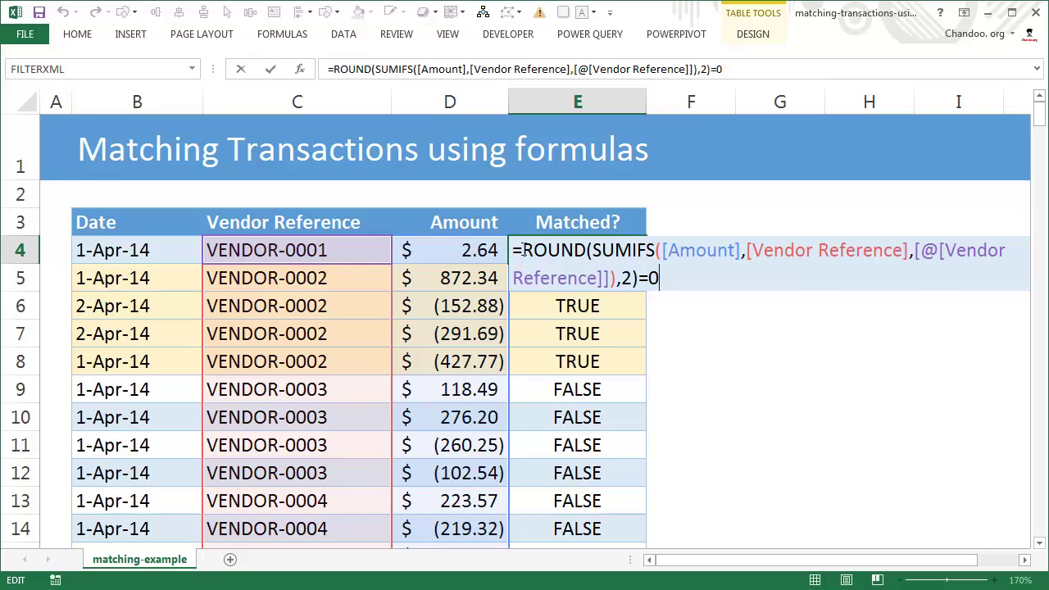
left_click_drag(594, 250, 612, 278)
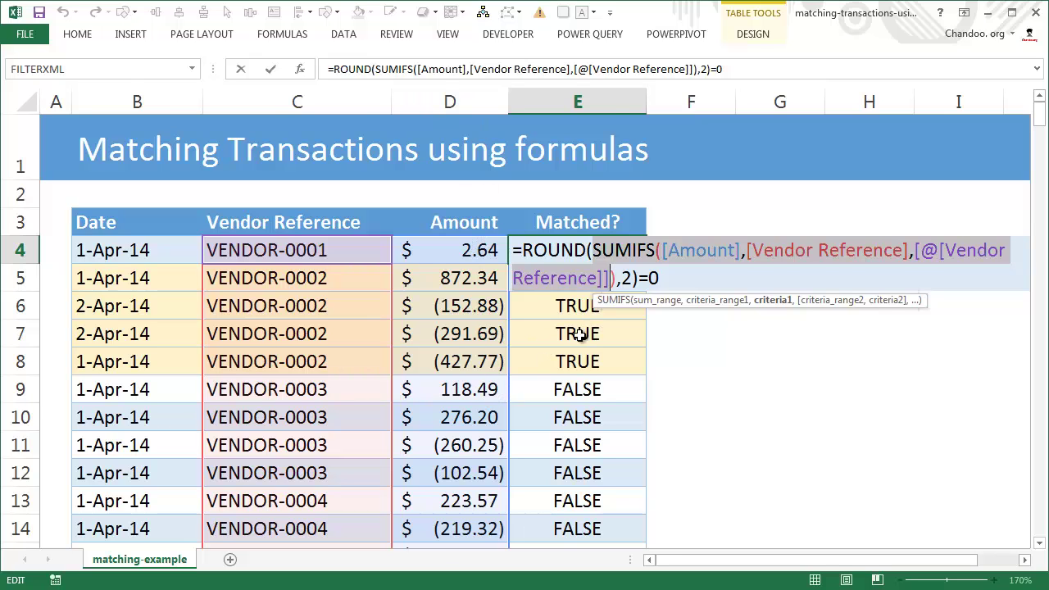
scroll(579, 254, "down", 1)
scroll(579, 254, "up", 1)
left_click(632, 280)
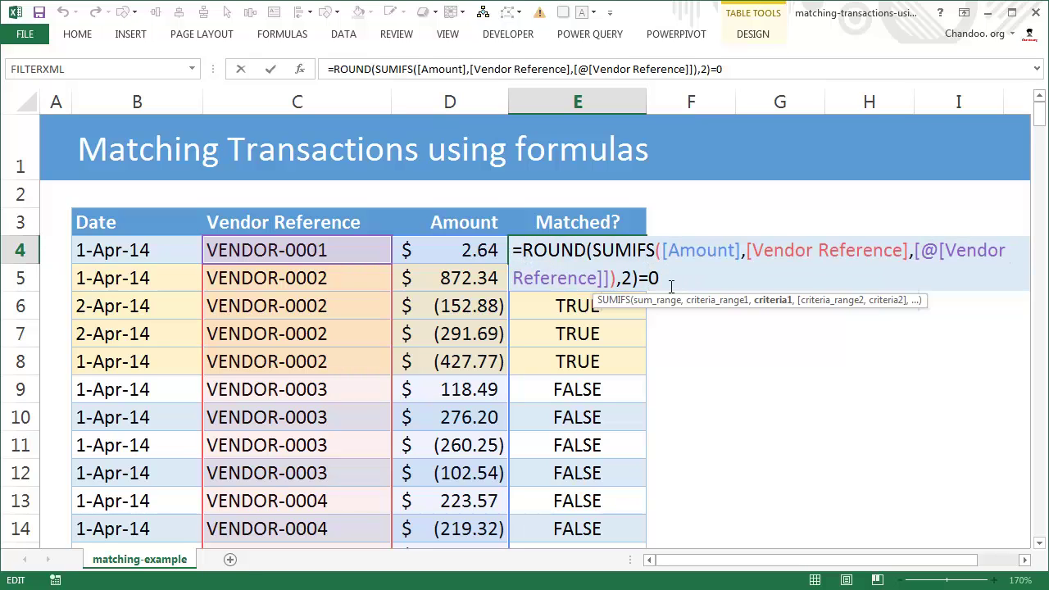
left_click_drag(661, 278, 511, 250)
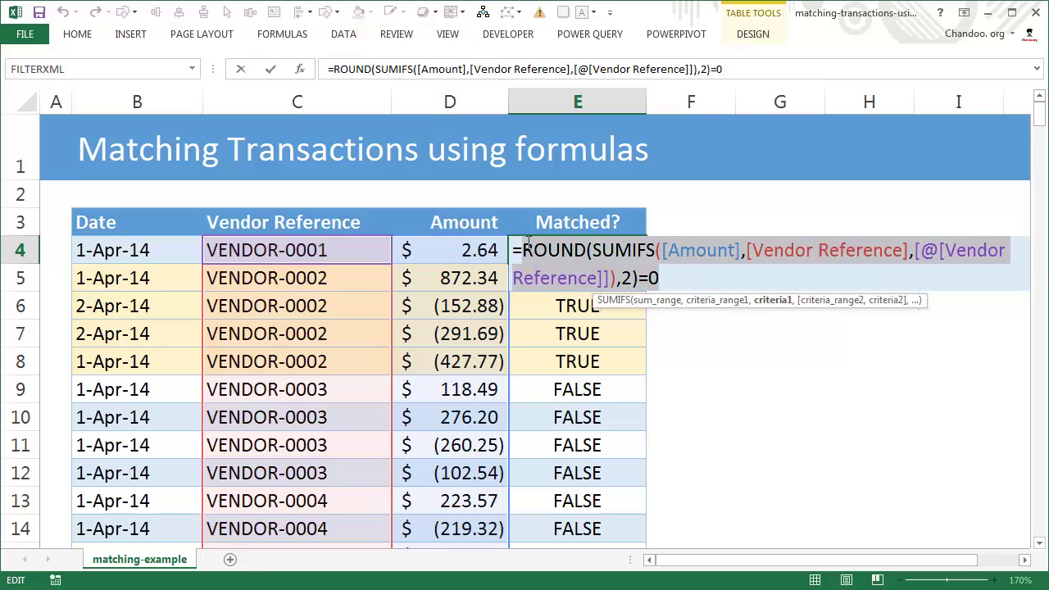
key("Escape")
Review the Matched? column down the table, checking the groups of rows marked TRUE
scroll(587, 352, "down", 2)
scroll(587, 352, "up", 2)
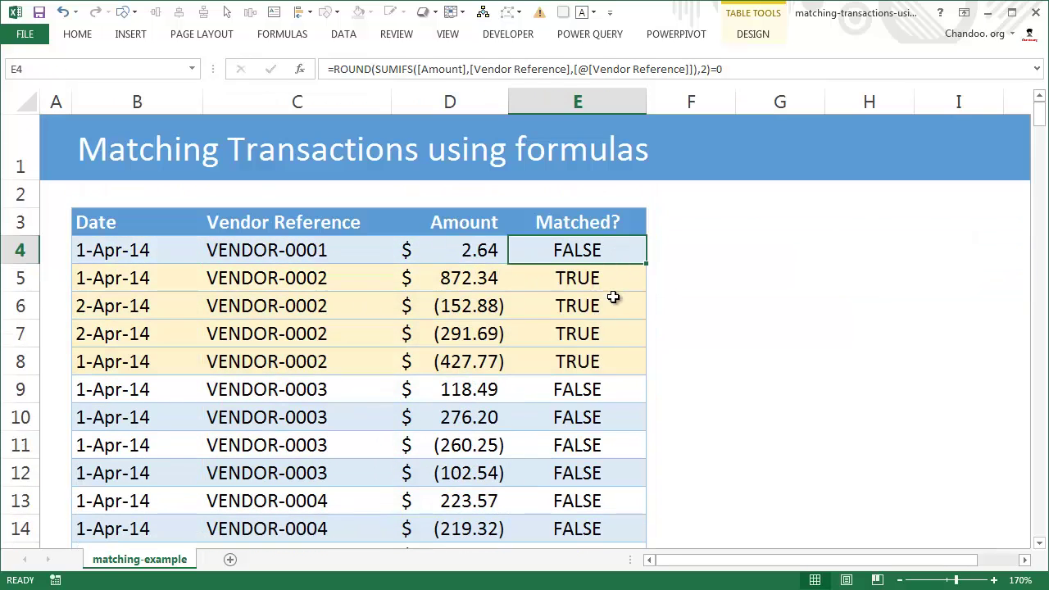
scroll(612, 333, "down", 4, "ctrl")
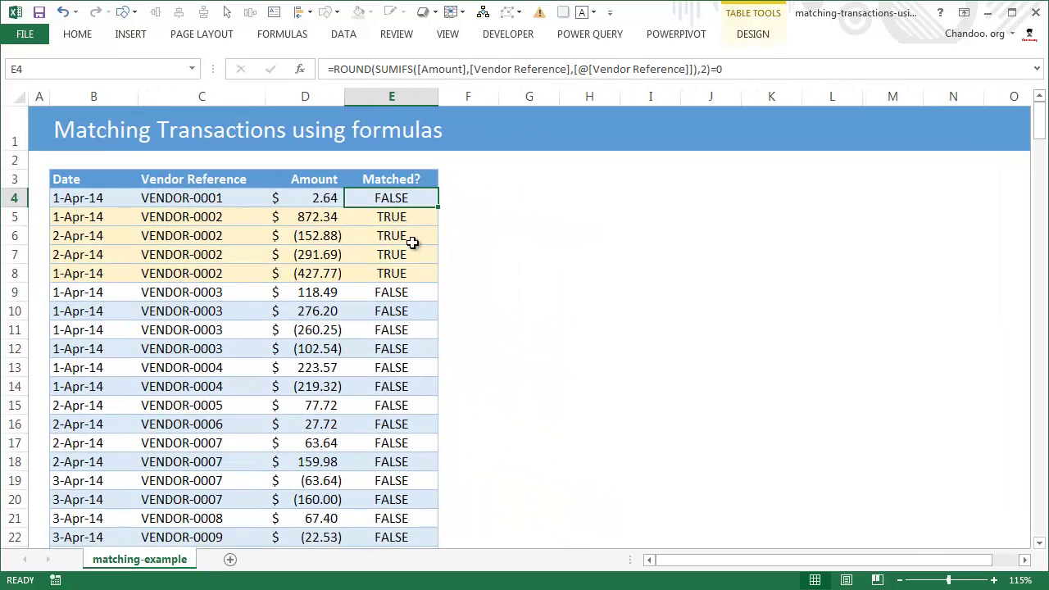
left_click_drag(414, 216, 419, 272)
scroll(418, 278, "down", 5)
left_click(388, 285)
scroll(389, 385, "down", 7)
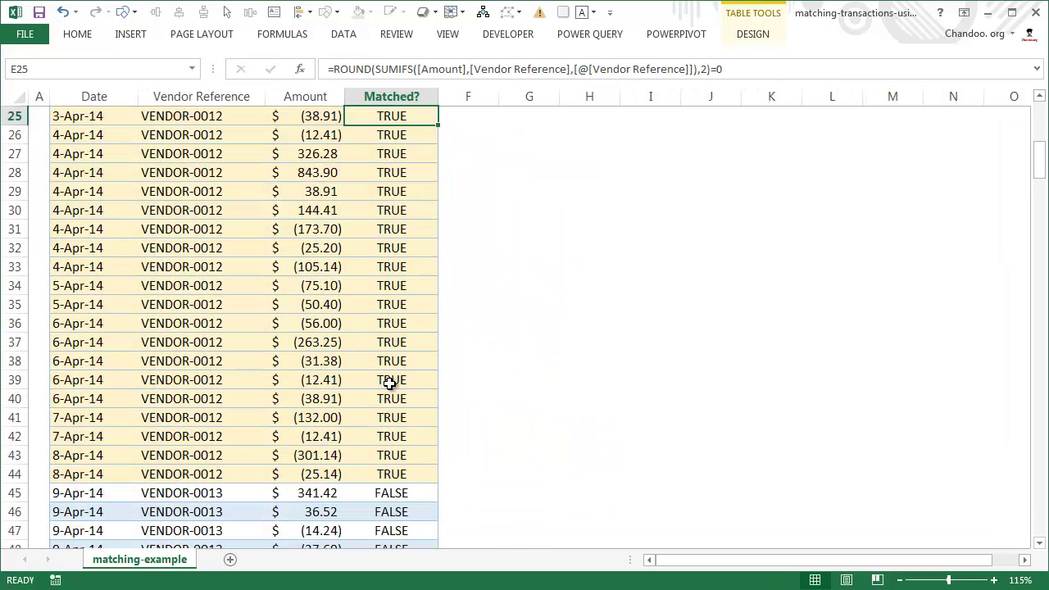
scroll(390, 406, "down", 5)
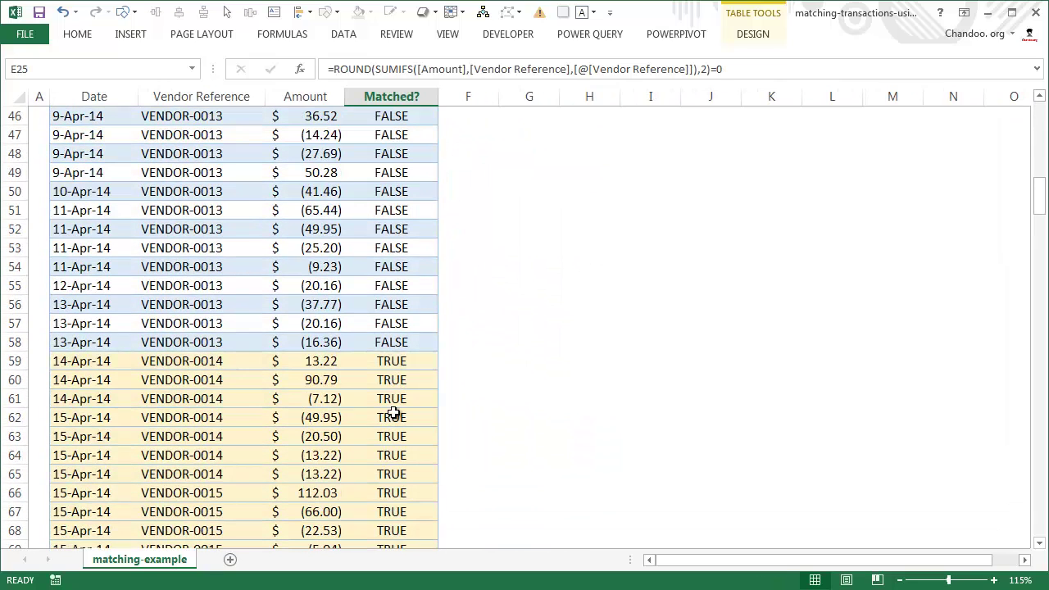
left_click_drag(392, 382, 403, 473)
scroll(406, 469, "down", 4)
scroll(412, 466, "down", 4)
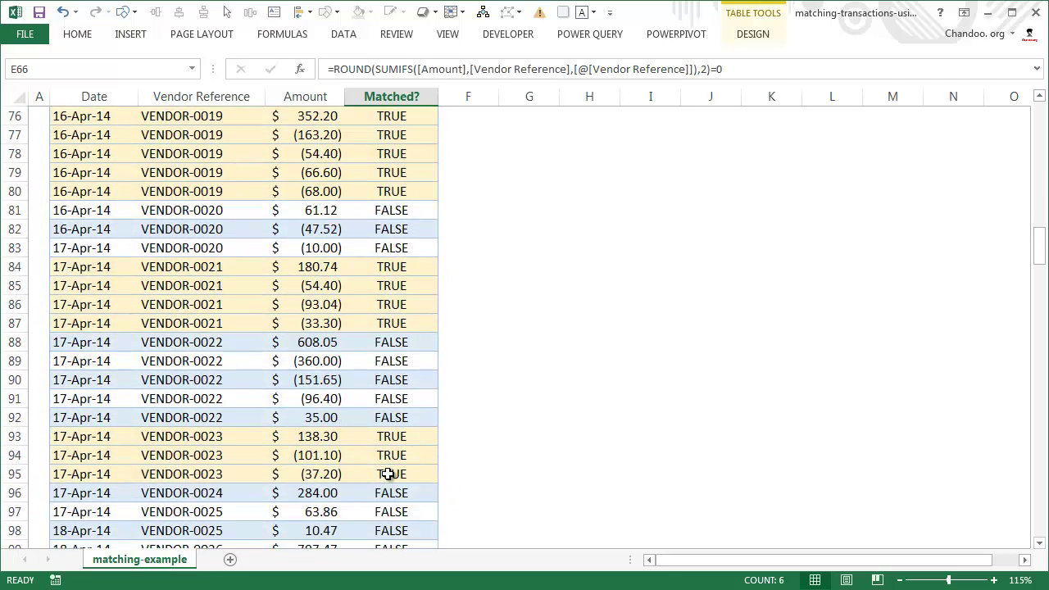
scroll(388, 369, "up", 20)
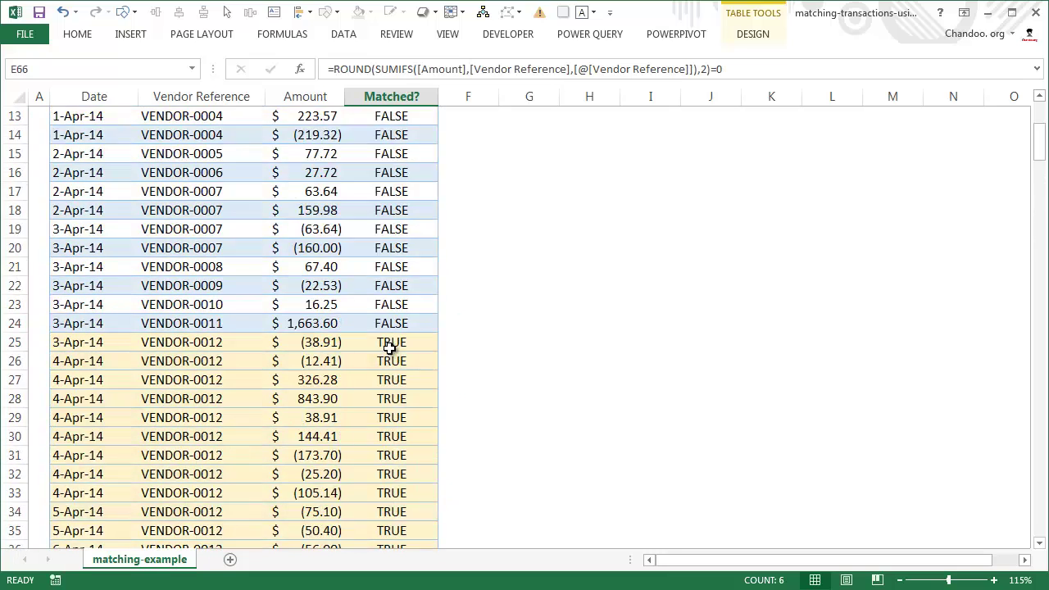
scroll(391, 348, "up", 4)
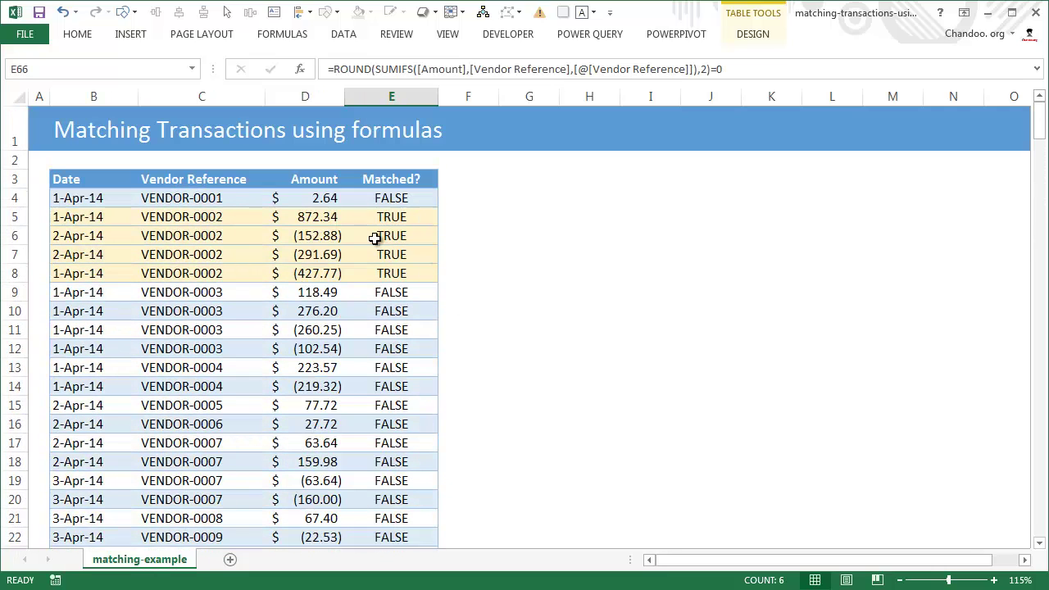
Compare the matched VENDOR-0002 rows with the unmatched vendors and check the vendor references further down the table
left_click_drag(59, 217, 367, 279)
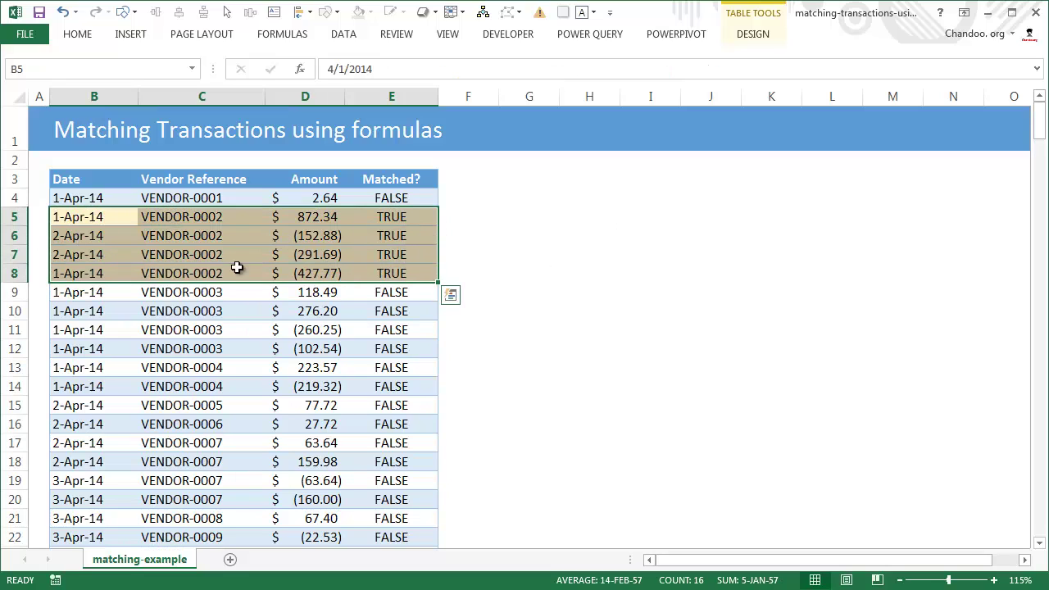
left_click(168, 198)
left_click(191, 311)
scroll(191, 383, "down", 12)
scroll(192, 384, "down", 20)
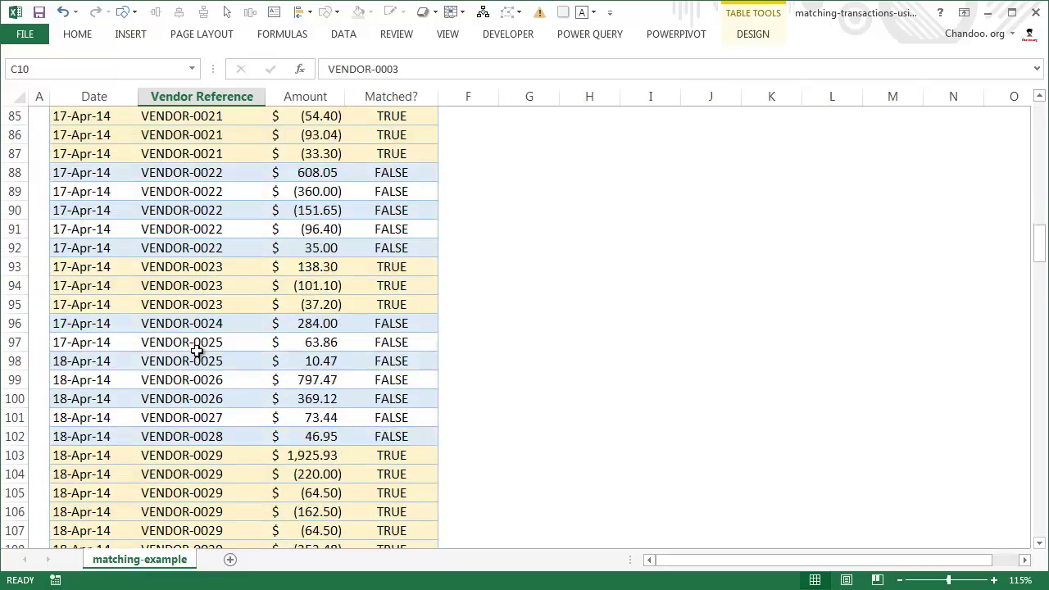
Delete the Matched? column E from the matching-example sheet
scroll(202, 312, "down", 20)
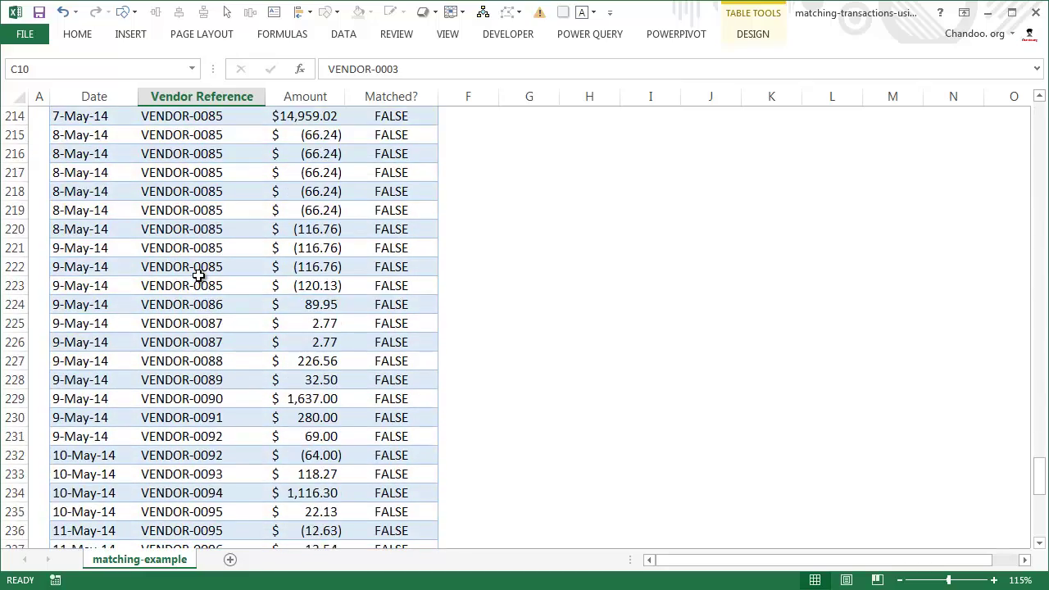
scroll(199, 279, "up", 20)
scroll(197, 276, "up", 20)
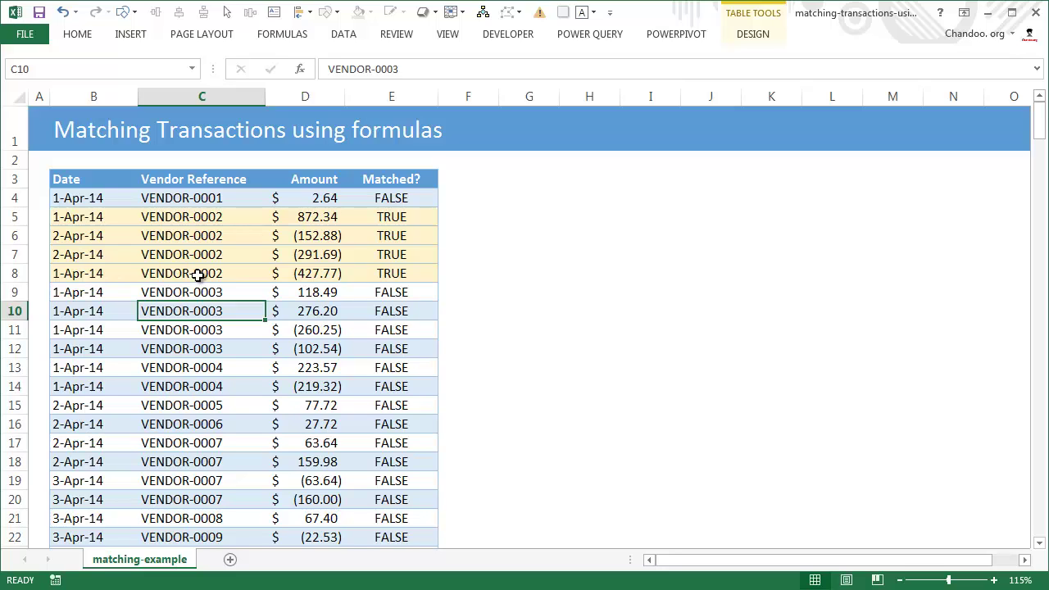
right_click(400, 100)
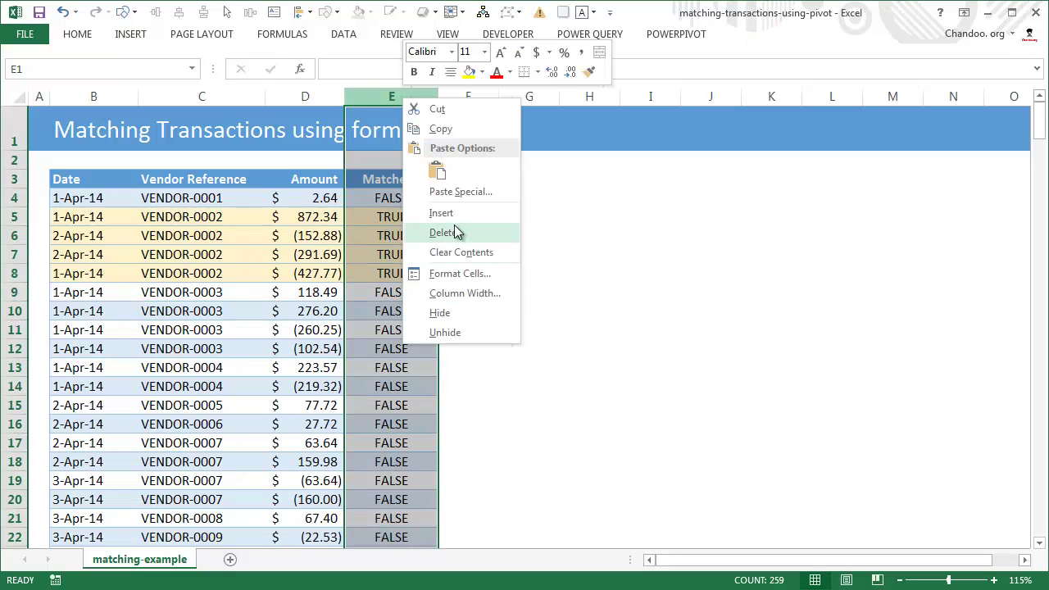
left_click(443, 234)
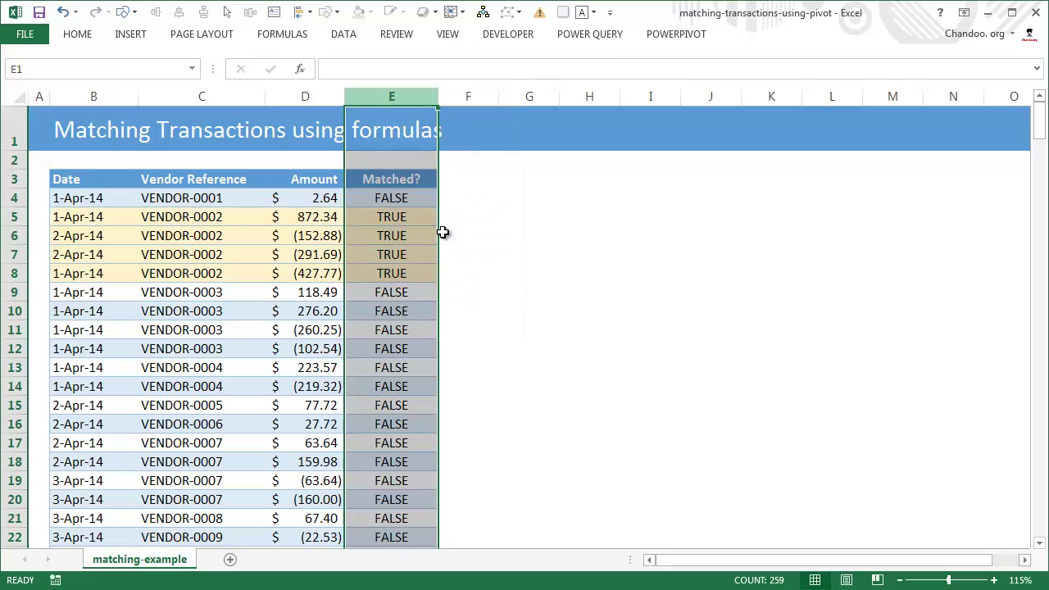
Create a PivotTable from the transactions table, Table1, on a new worksheet
left_click(54, 198)
left_click(82, 274)
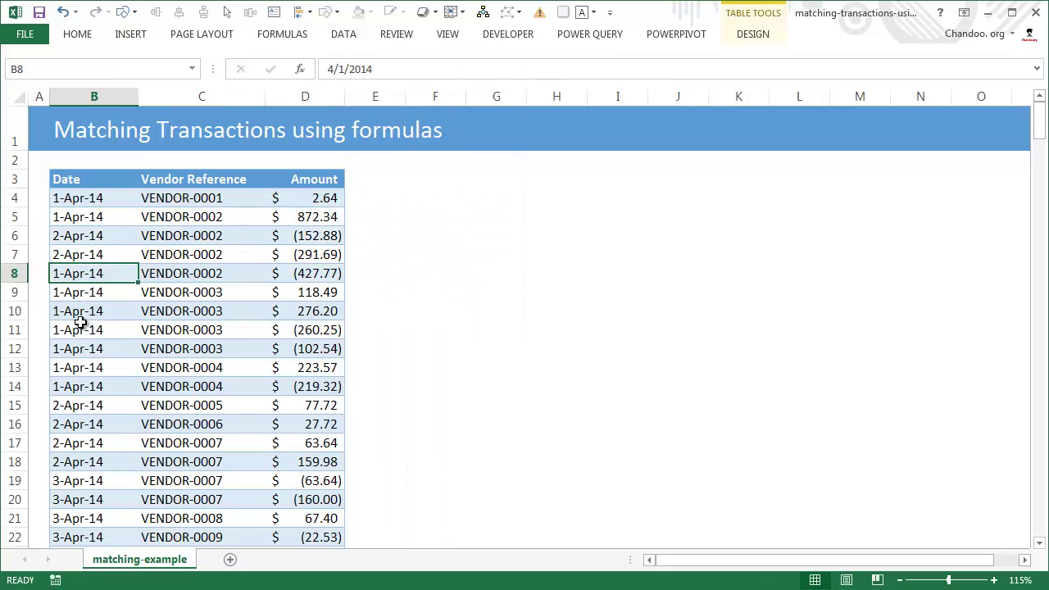
left_click(131, 35)
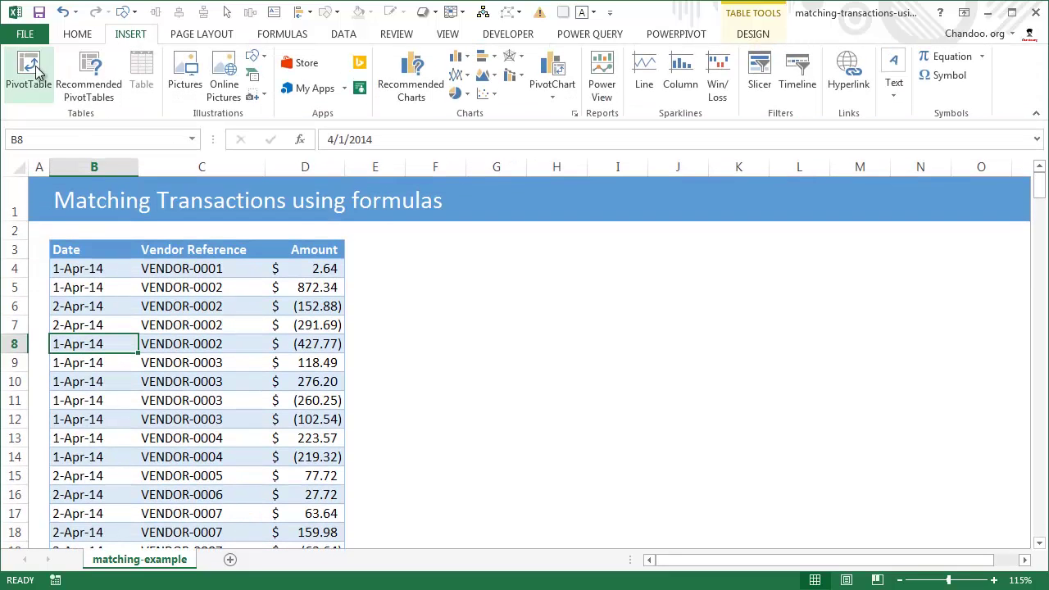
left_click(35, 68)
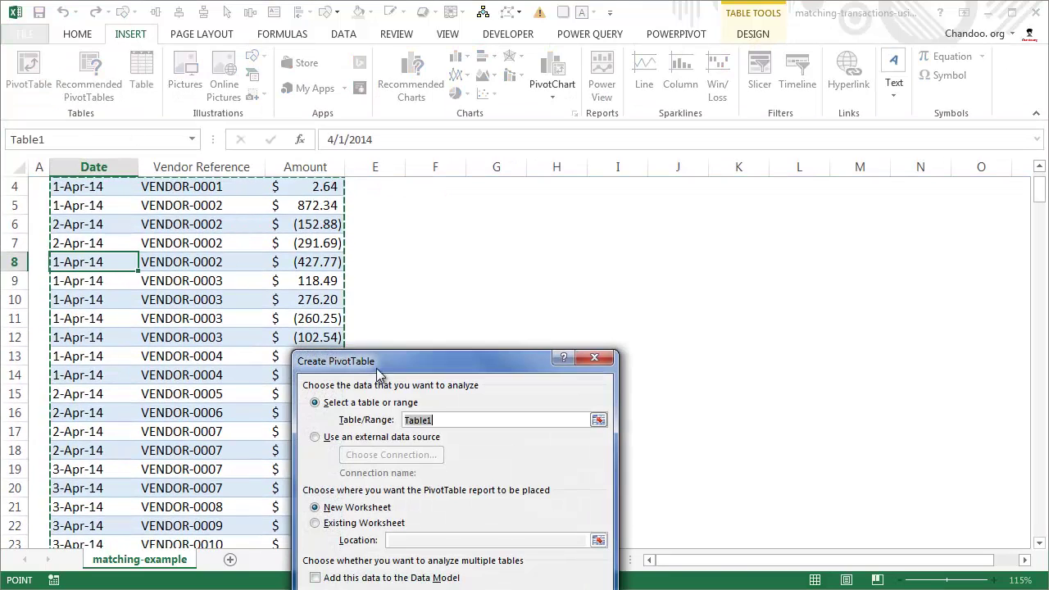
left_click_drag(384, 376, 534, 253)
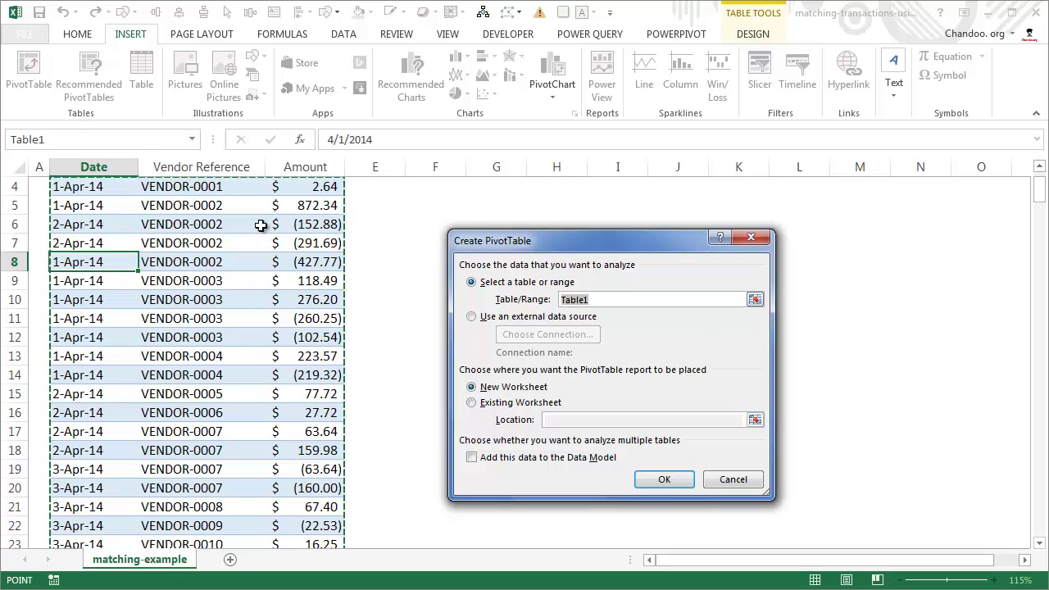
left_click(664, 482)
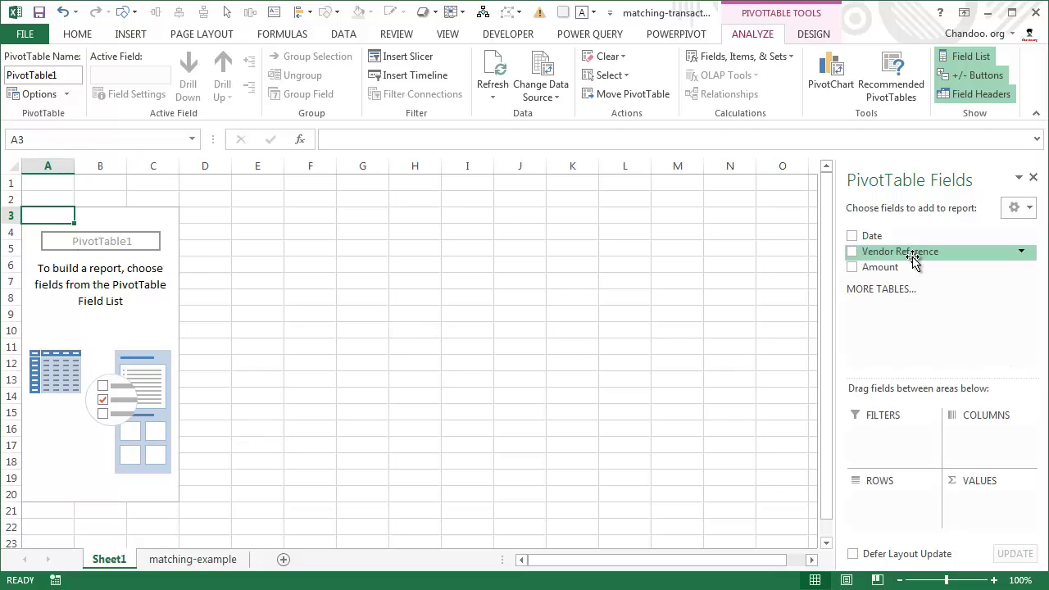
Set up the PivotTable with Vendor Reference as rows and the sum of Amount as values, and look through the vendor totals
left_click_drag(915, 255, 897, 515)
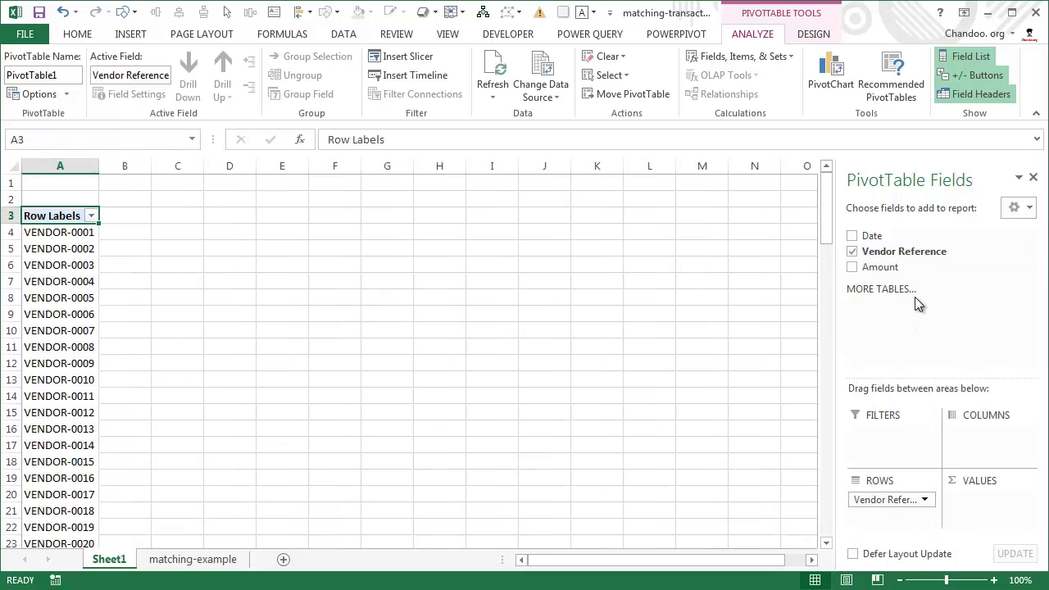
left_click_drag(891, 268, 999, 502)
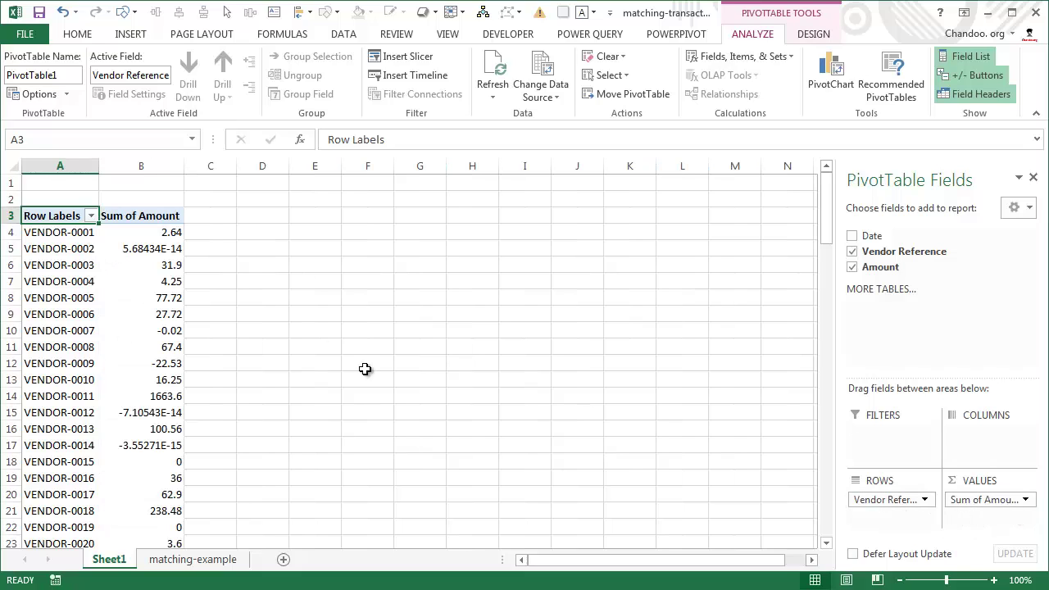
scroll(109, 352, "down", 20)
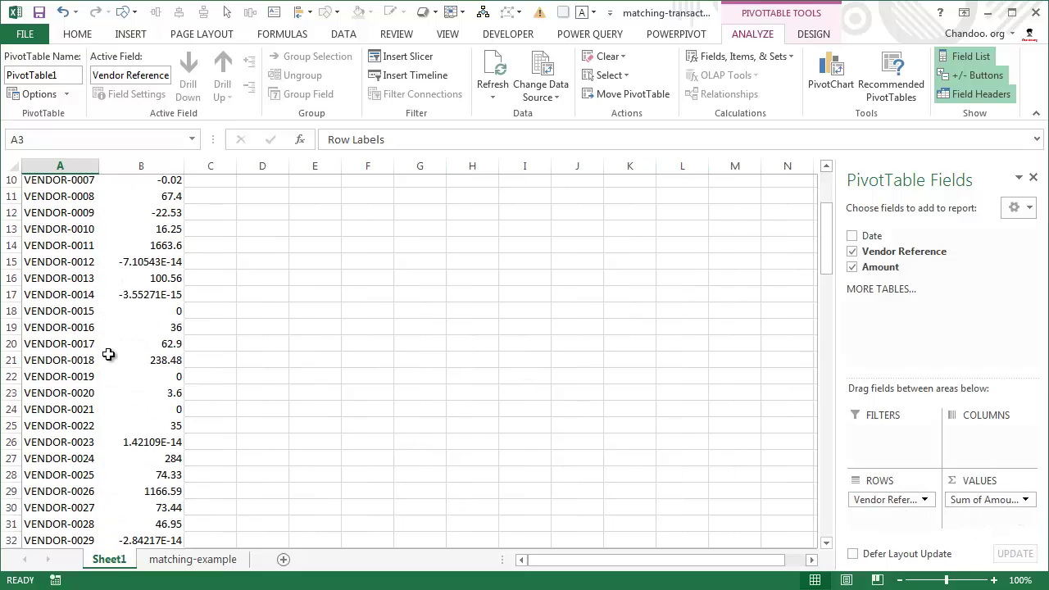
scroll(109, 354, "down", 11)
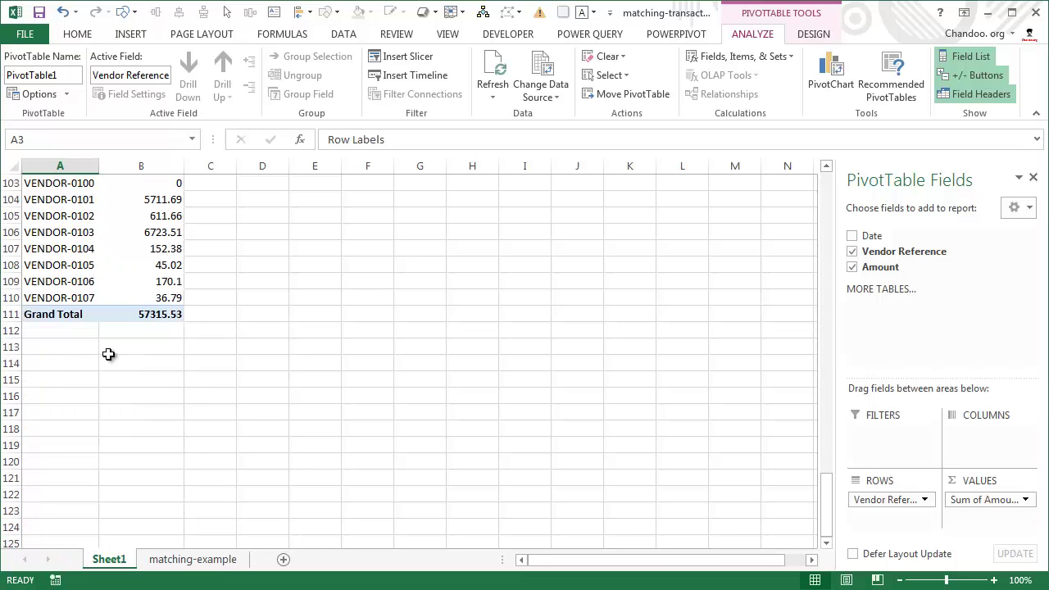
scroll(111, 353, "up", 20)
scroll(111, 351, "up", 6)
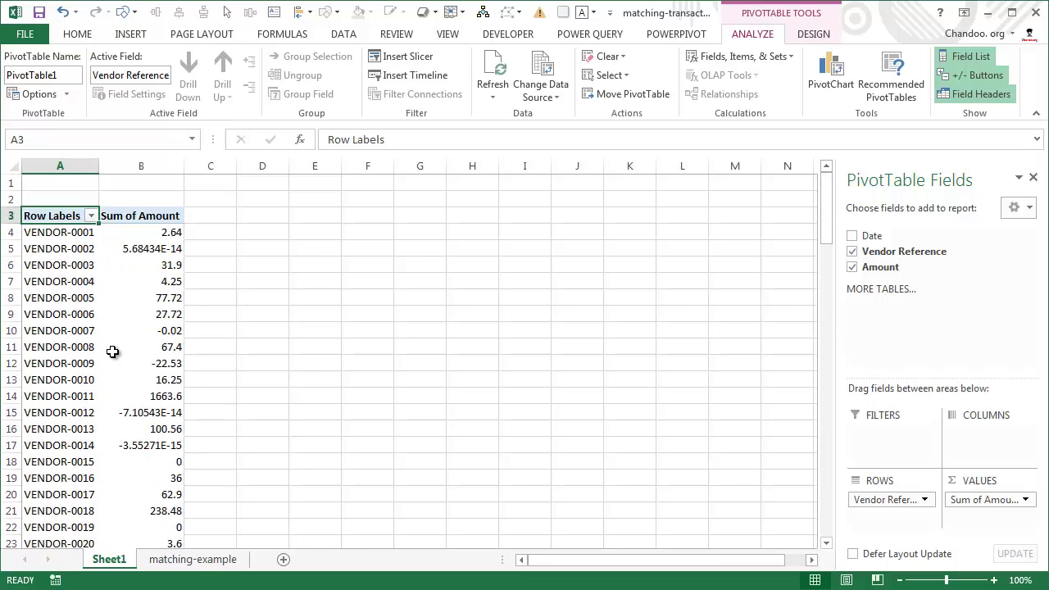
Insert an empty column before the PivotTable and widen it well beyond the default width
left_click(131, 250)
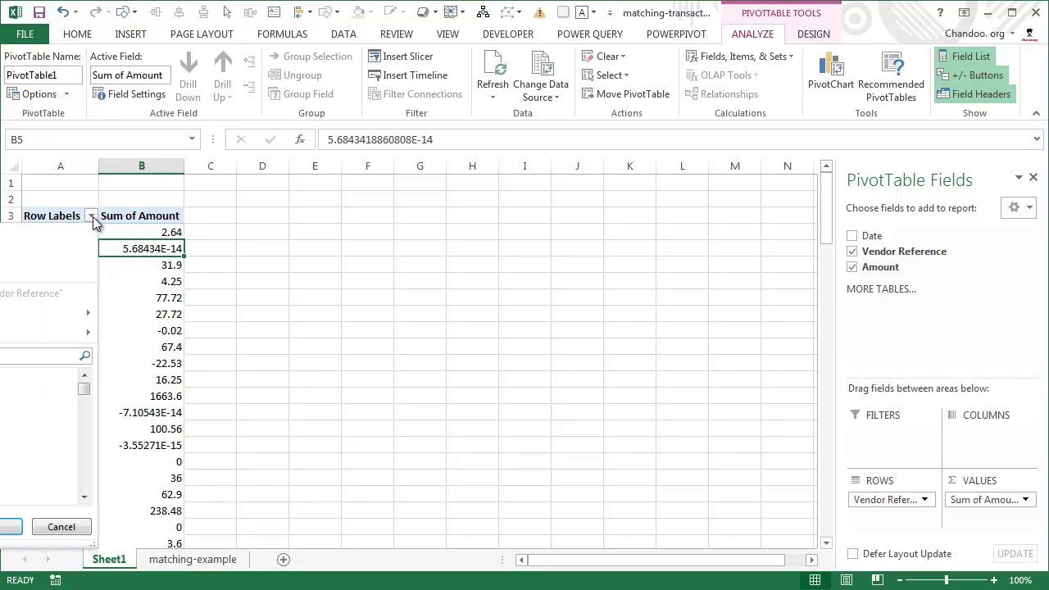
right_click(49, 167)
left_click(86, 284)
left_click_drag(76, 166, 302, 166)
Filter the vendors in the PivotTable by value to those whose Sum of Amount is greater than or equal to 0.01
left_click(370, 216)
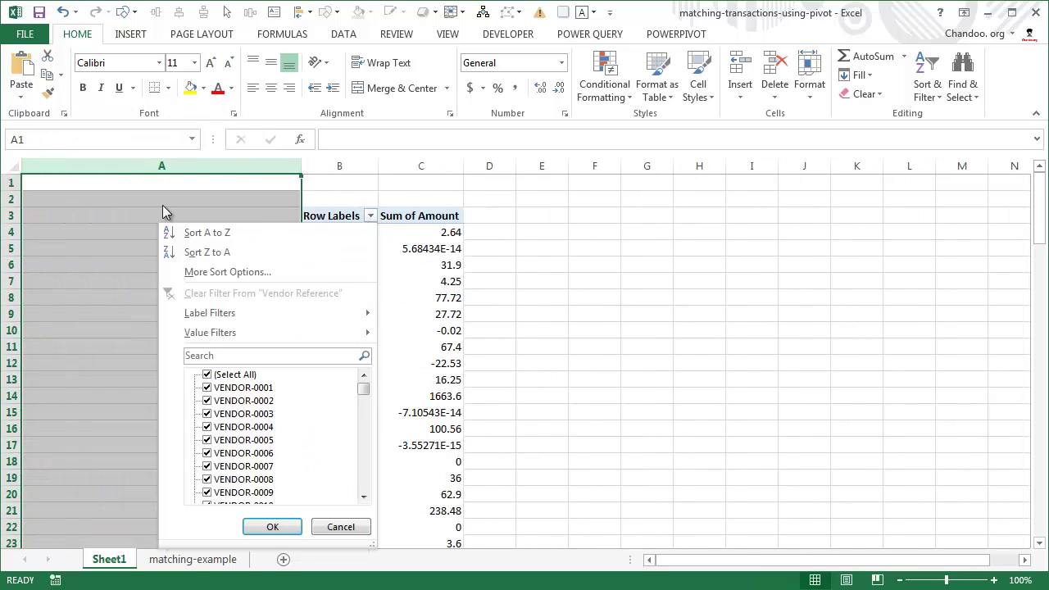
mouse_move(295, 336)
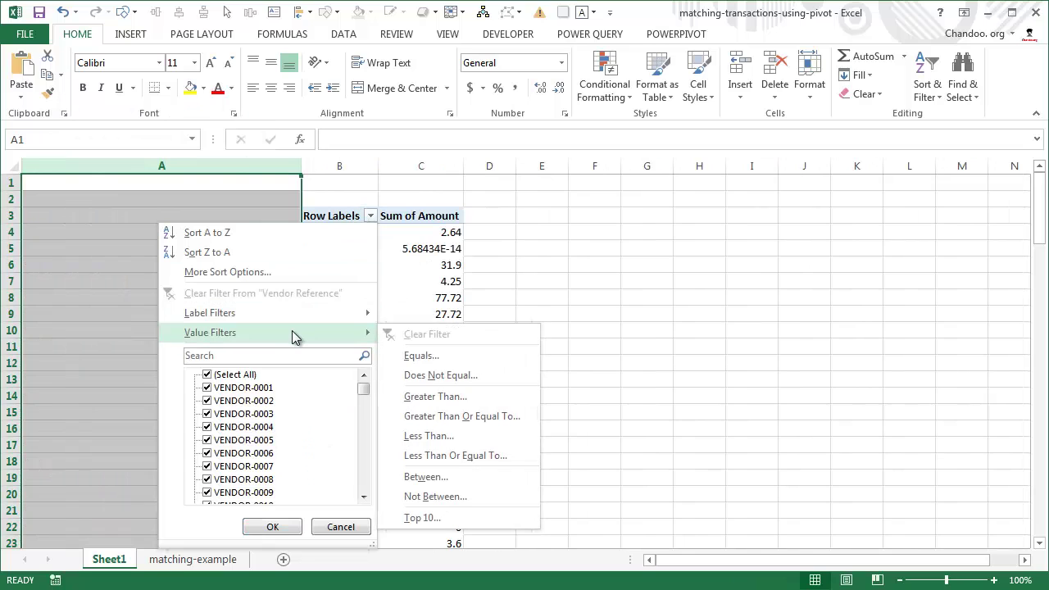
left_click(462, 396)
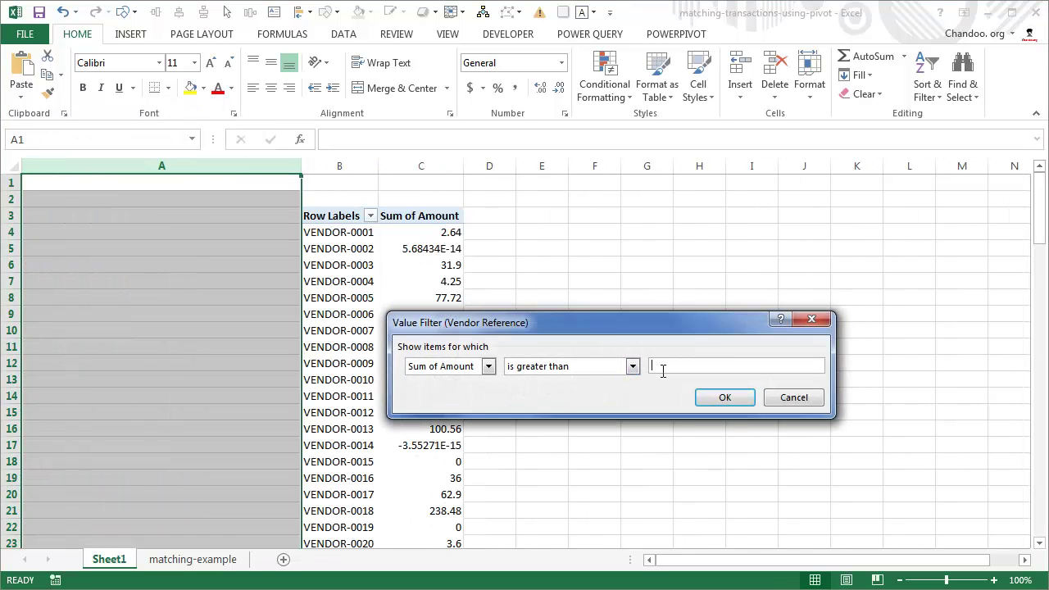
type("0")
left_click(631, 366)
left_click(629, 395)
left_click(670, 366)
type(".01")
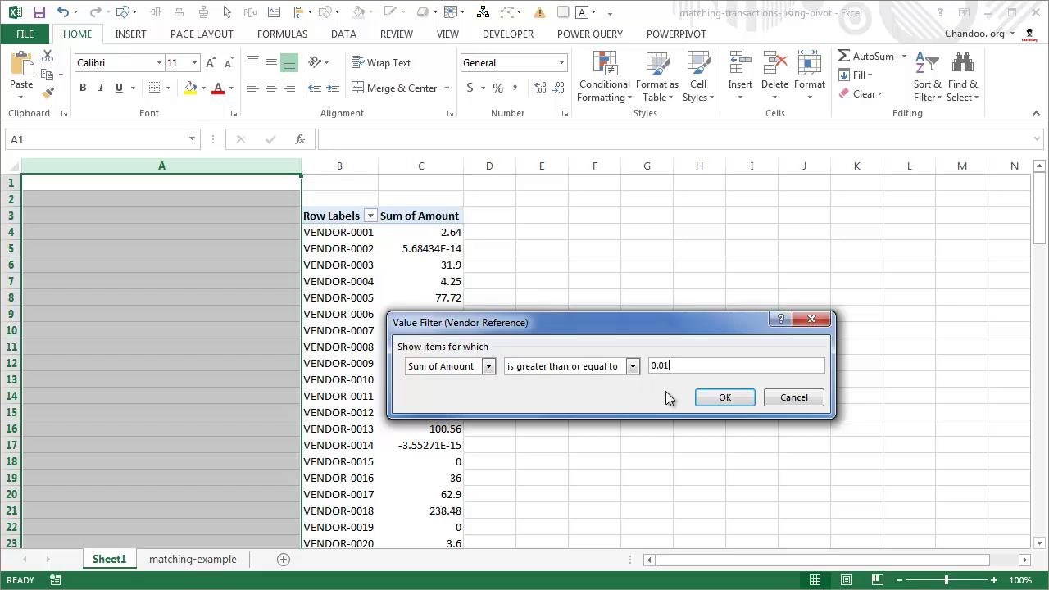
left_click(723, 399)
Review the filtered vendor list and its Sum of Amount values from top to bottom
scroll(439, 278, "down", 20)
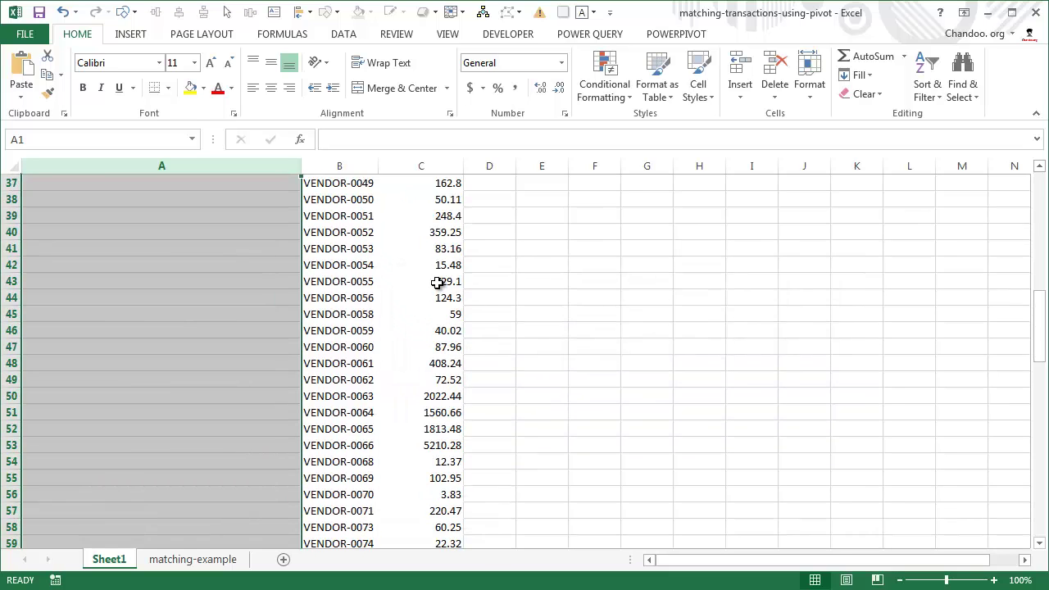
scroll(438, 283, "down", 8)
scroll(438, 283, "up", 20)
scroll(437, 282, "up", 5)
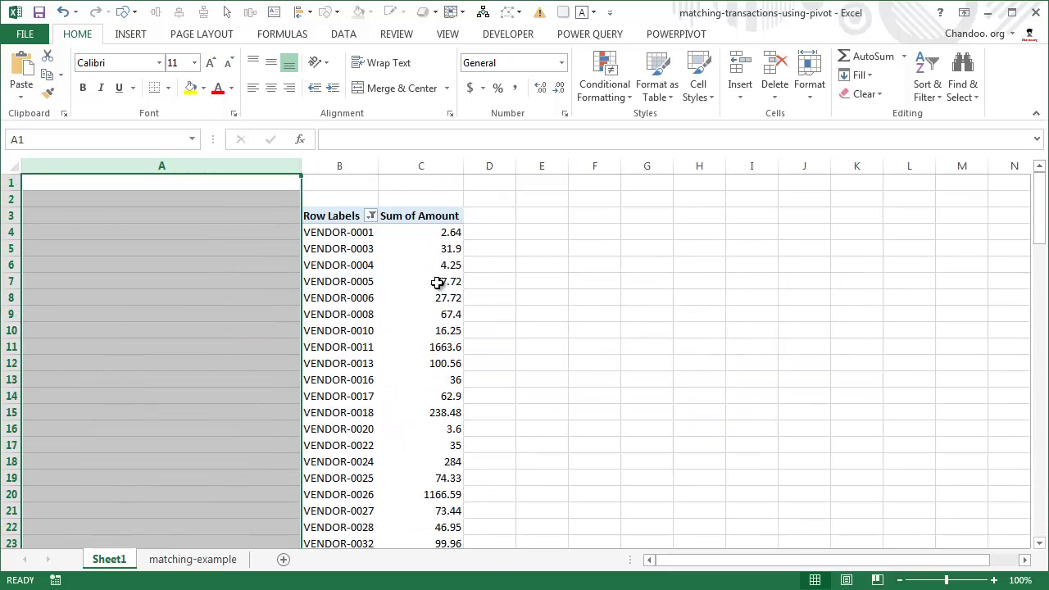
left_click(574, 232)
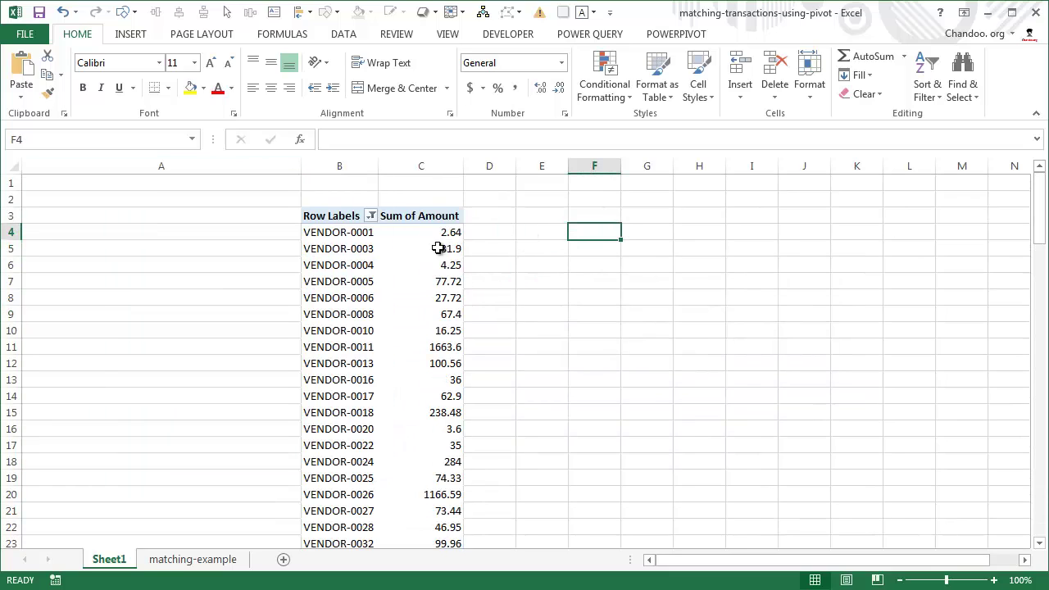
scroll(409, 240, "down", 1)
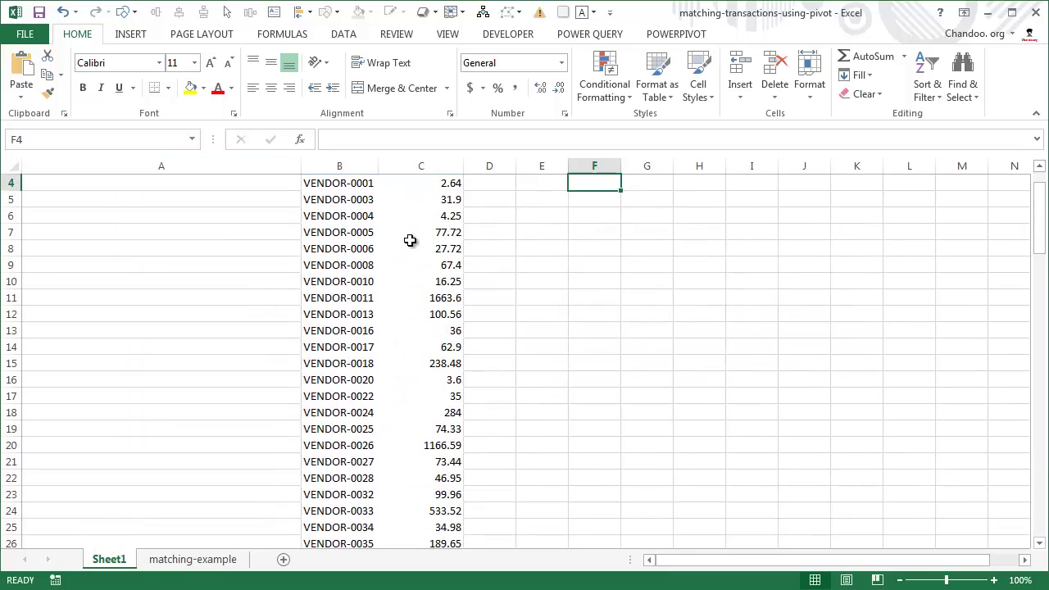
scroll(423, 334, "down", 6)
scroll(423, 334, "up", 7)
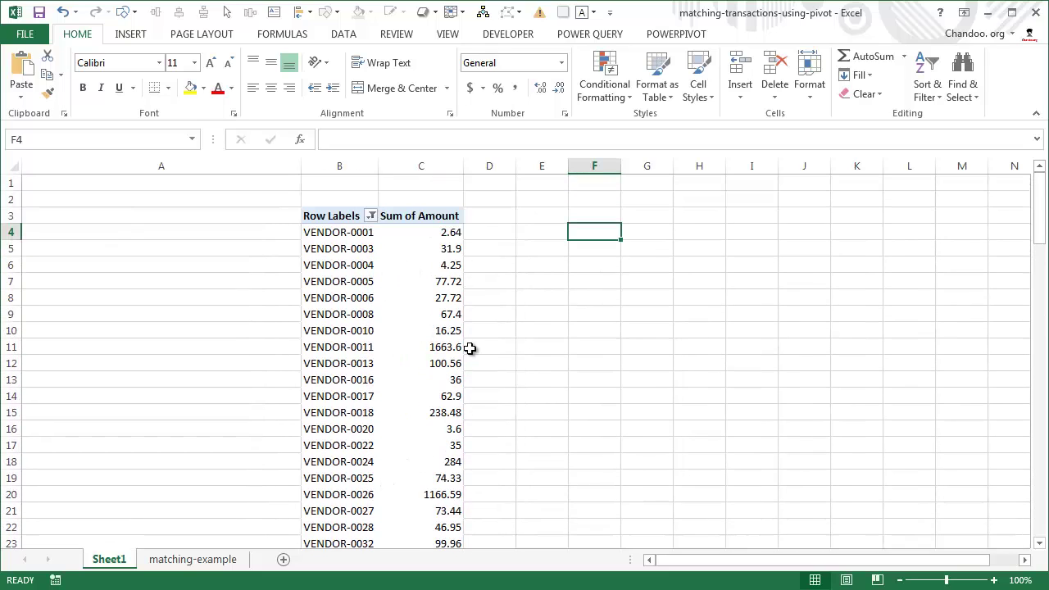
Change the vendor value filter to show items whose Sum of Amount is less than 0.01
left_click(372, 216)
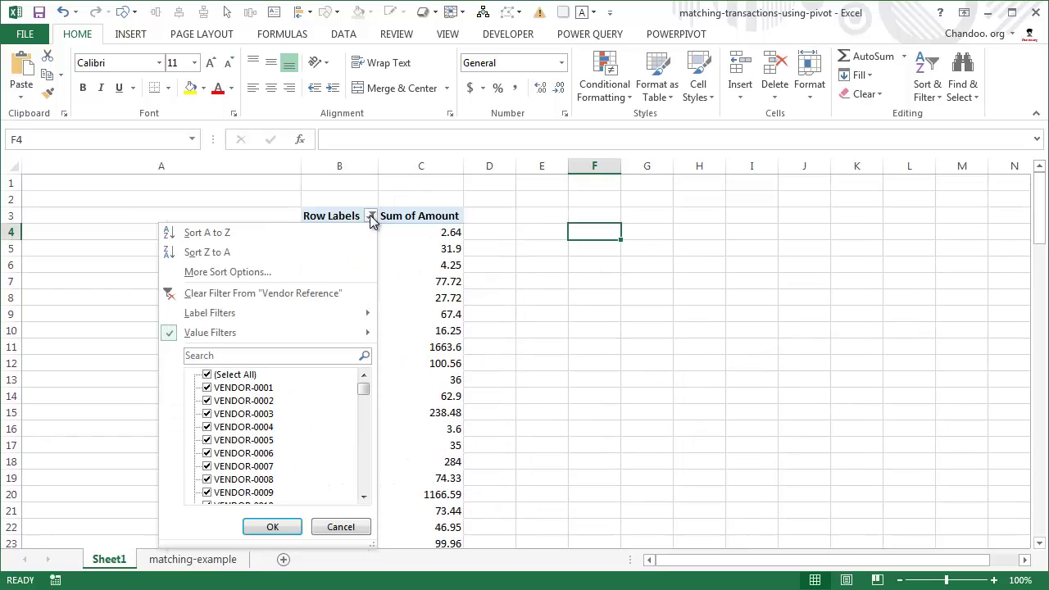
mouse_move(328, 333)
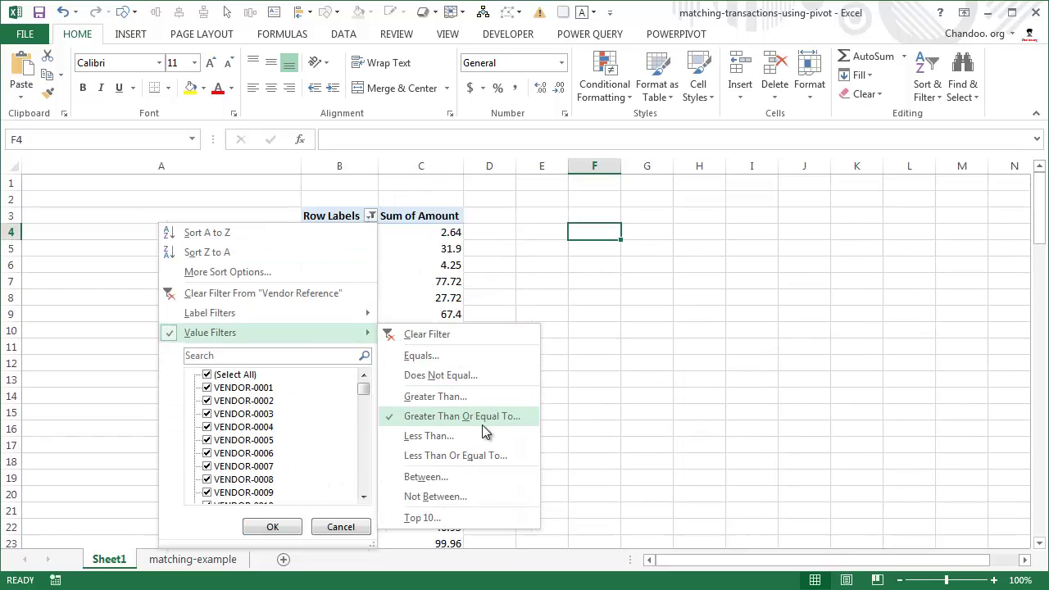
left_click(429, 436)
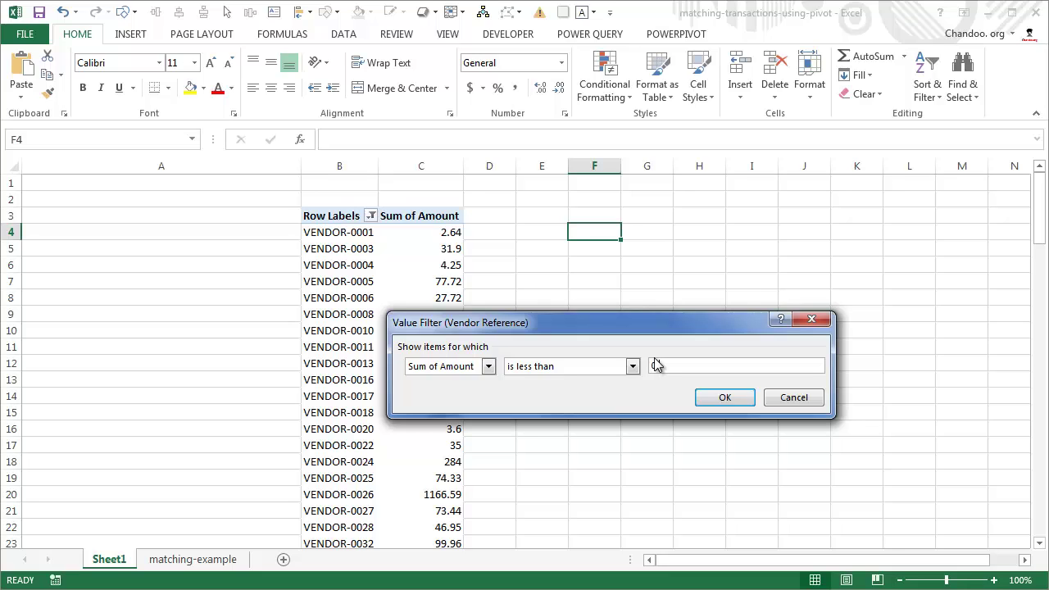
type(".01")
left_click(707, 398)
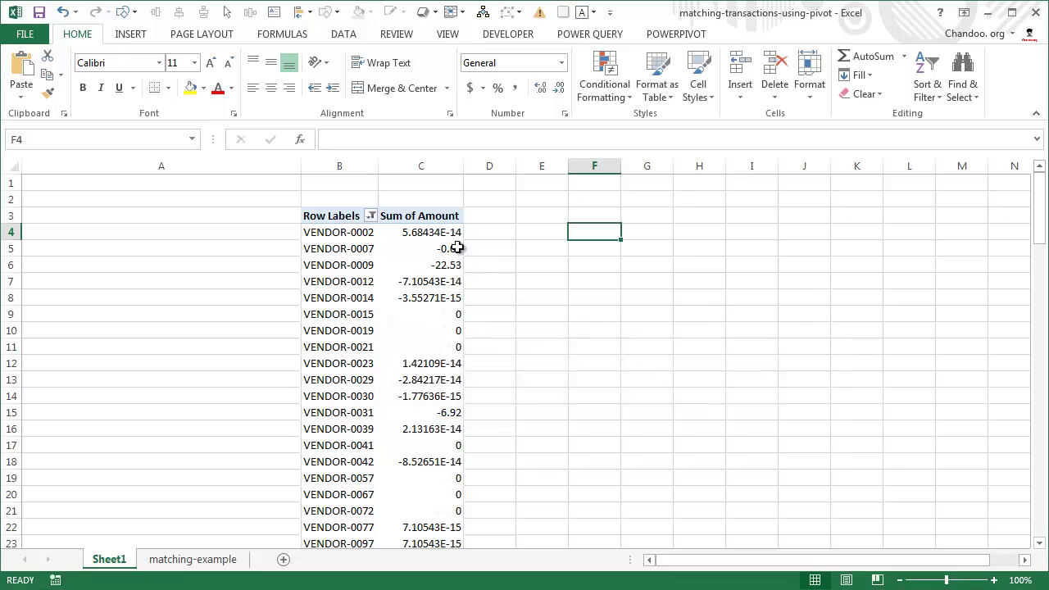
Examine the vendors in the filtered list and the Sum of Amount cells of VENDOR-0012, VENDOR-0014 and VENDOR-0009
scroll(447, 270, "down", 5)
scroll(439, 283, "up", 5)
left_click_drag(366, 232, 357, 527)
scroll(369, 426, "down", 5)
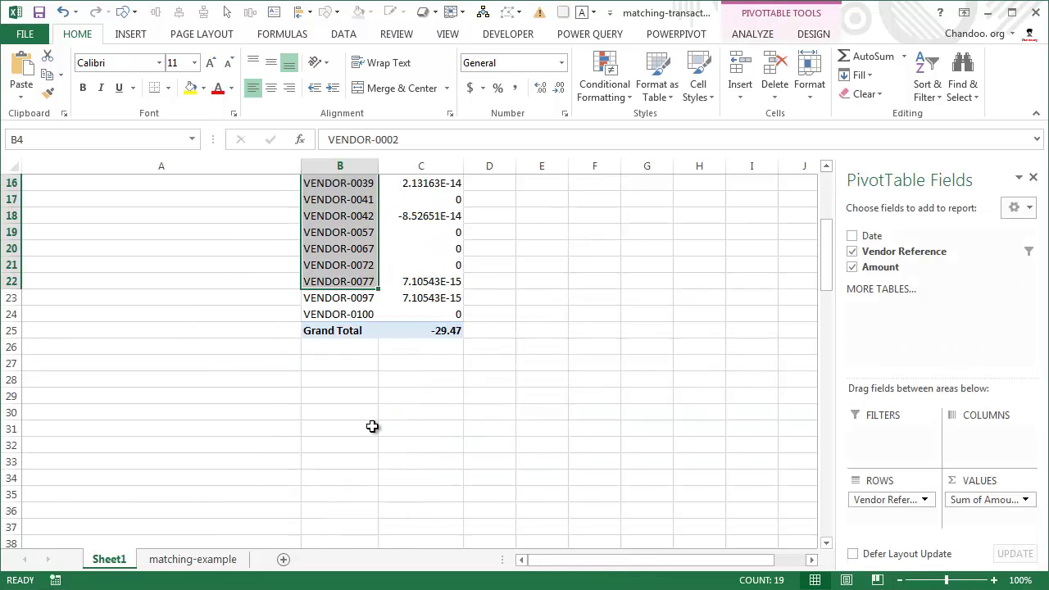
scroll(370, 398, "up", 5)
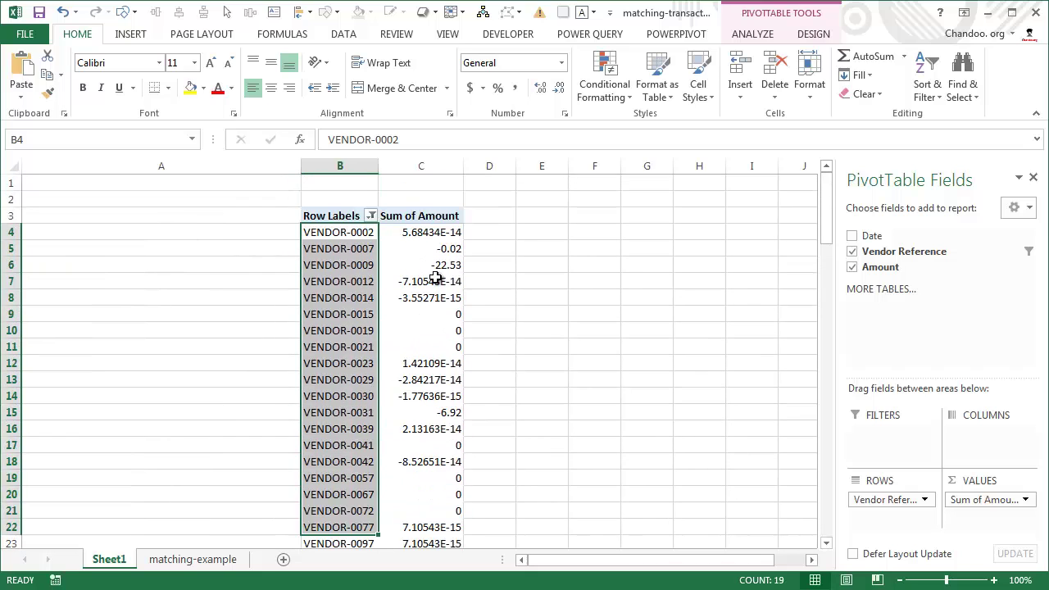
left_click_drag(435, 278, 439, 298)
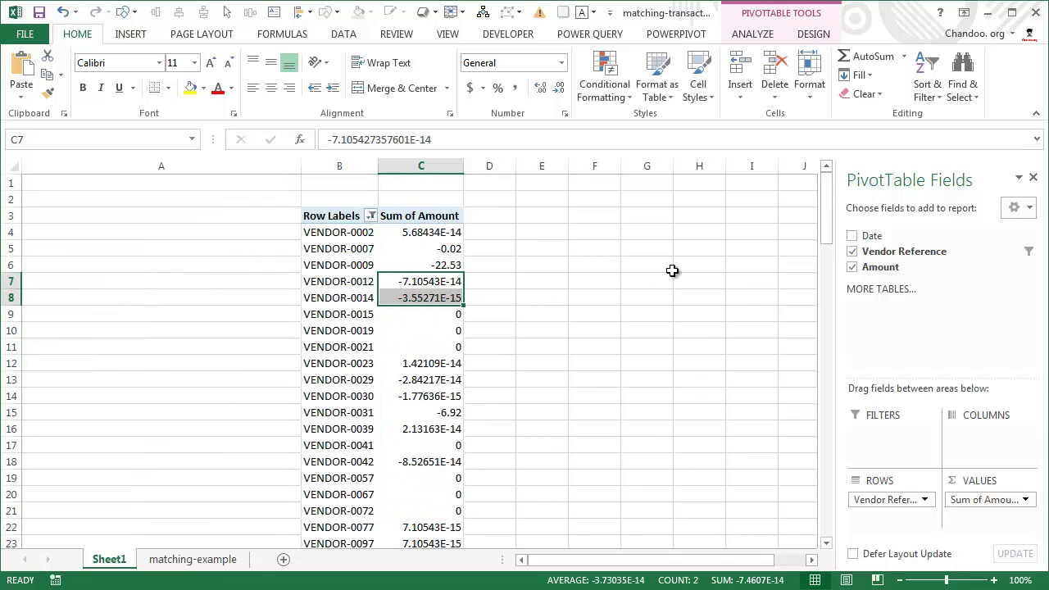
left_click(452, 262)
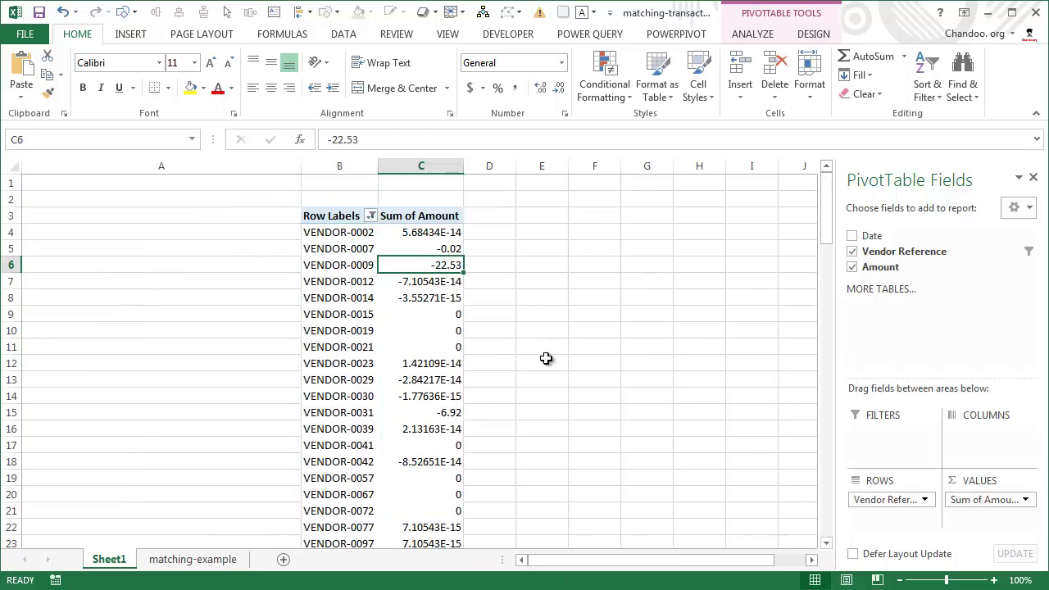
Look through the filtered vendor totals again and check the source transactions on the matching-example sheet
scroll(545, 358, "down", 2)
scroll(546, 358, "up", 2)
scroll(419, 341, "down", 4)
scroll(418, 341, "up", 4)
left_click(193, 559)
left_click(109, 559)
Clear the value filter from Vendor Reference in the PivotTable
left_click(352, 218)
left_click(371, 215)
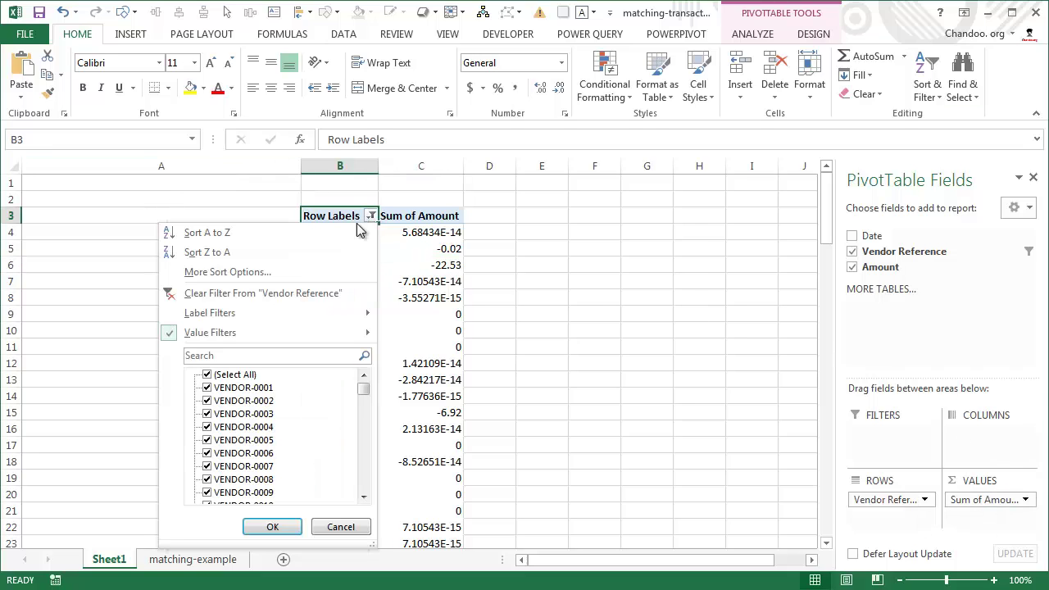
left_click(185, 293)
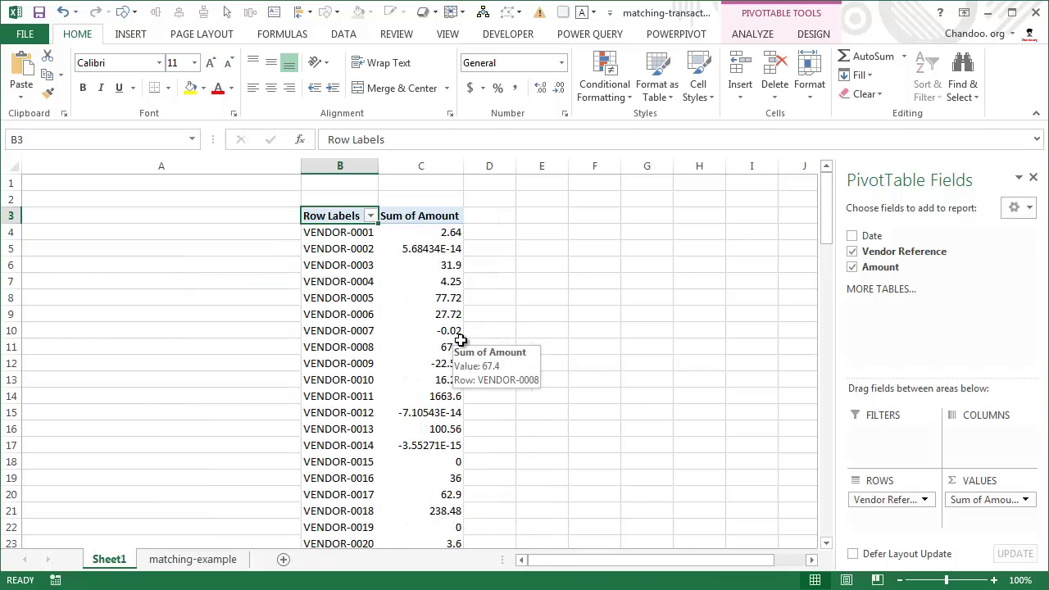
Sort the PivotTable's Vendor Reference items in descending order by Sum of Amount
left_click(371, 216)
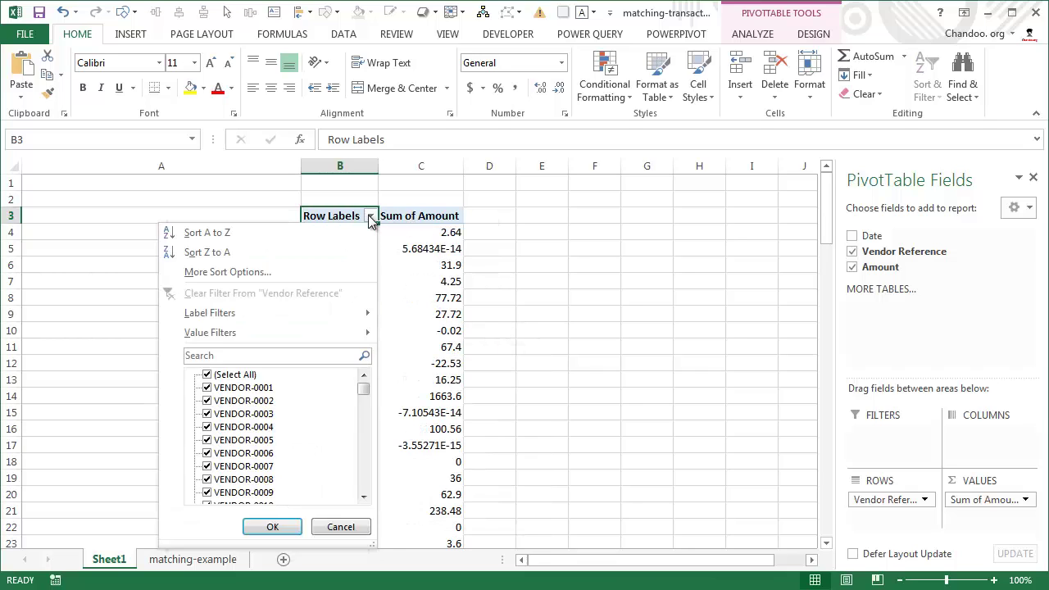
mouse_move(363, 333)
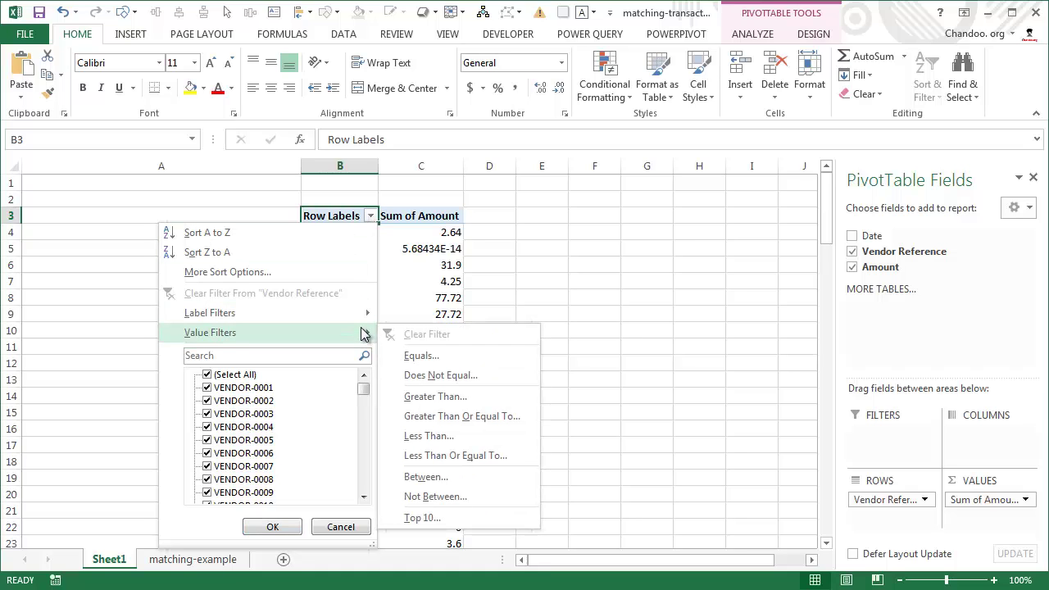
left_click(319, 273)
left_click_drag(554, 256, 560, 202)
left_click(563, 288)
left_click(567, 301)
left_click(576, 333)
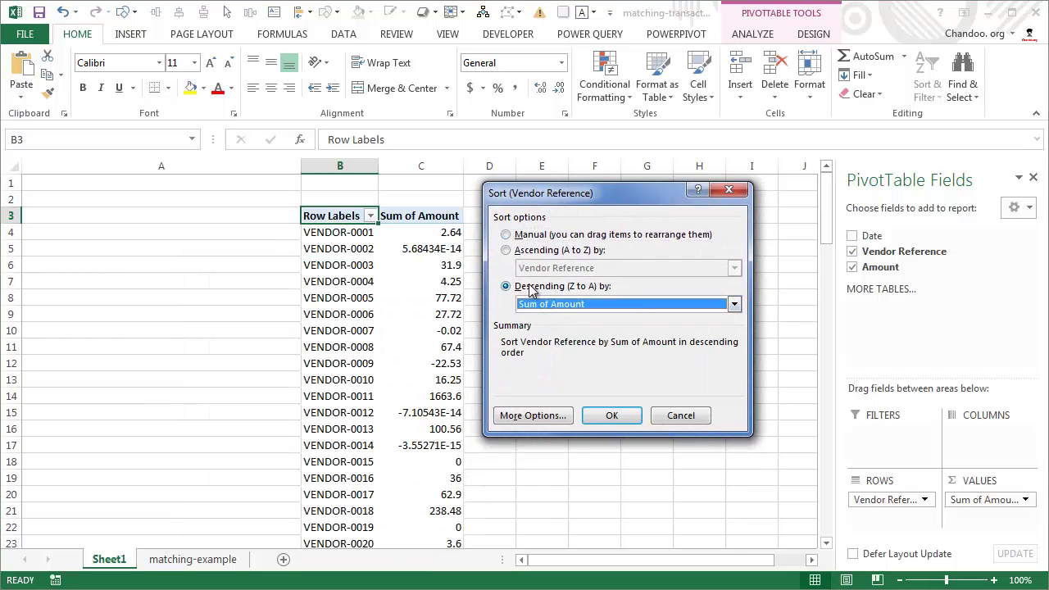
left_click(611, 416)
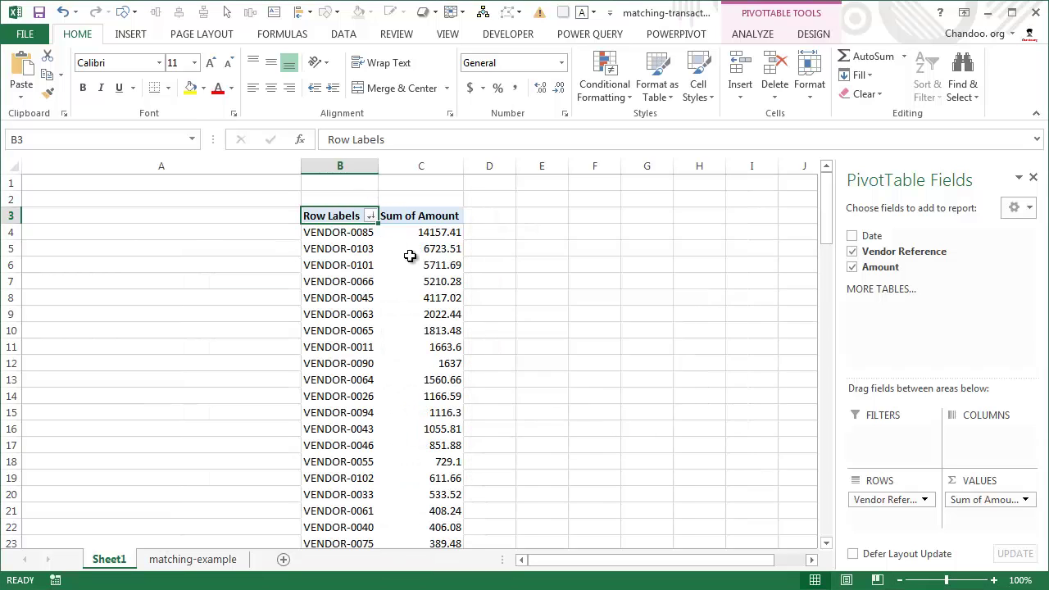
Review the sorted vendor totals from the largest amount down and compare them with the source transactions on the matching-example sheet
left_click(432, 236)
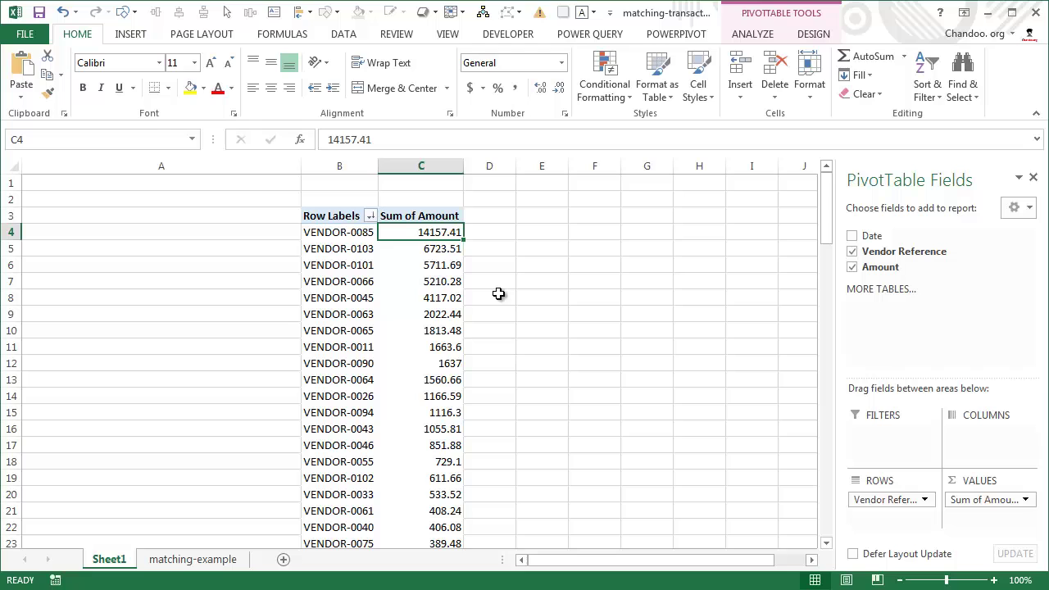
scroll(459, 347, "down", 5)
scroll(461, 355, "up", 5)
scroll(461, 373, "down", 6)
scroll(460, 366, "up", 6)
left_click(207, 559)
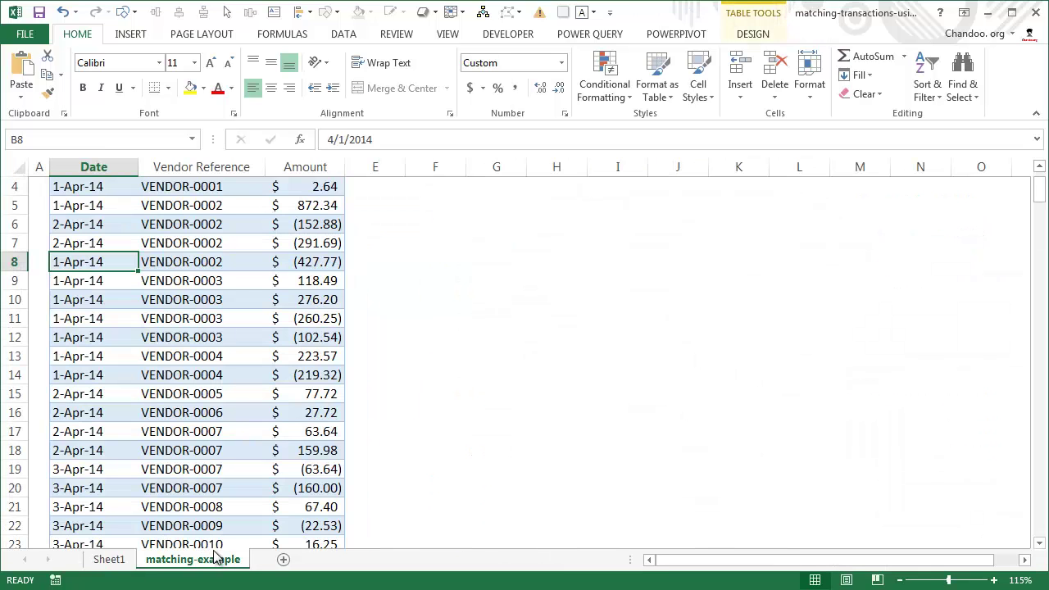
scroll(224, 328, "up", 1)
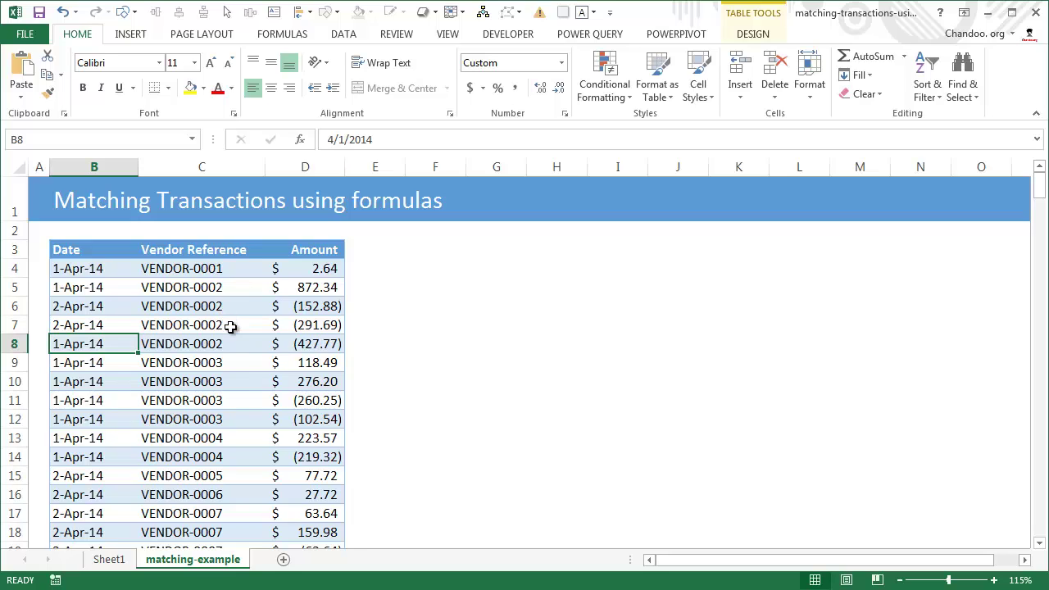
left_click(106, 559)
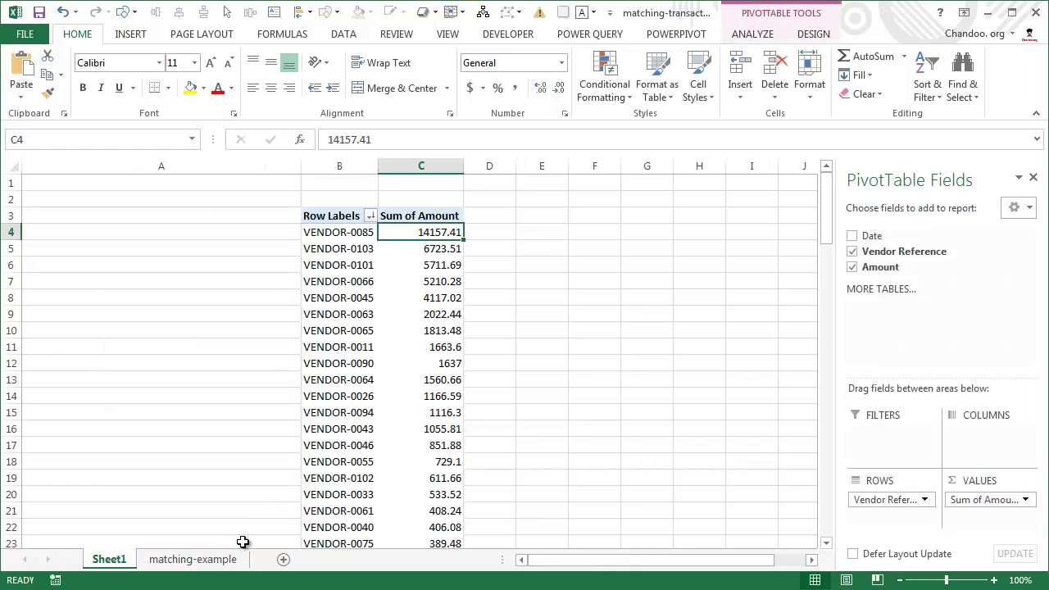
left_click(177, 558)
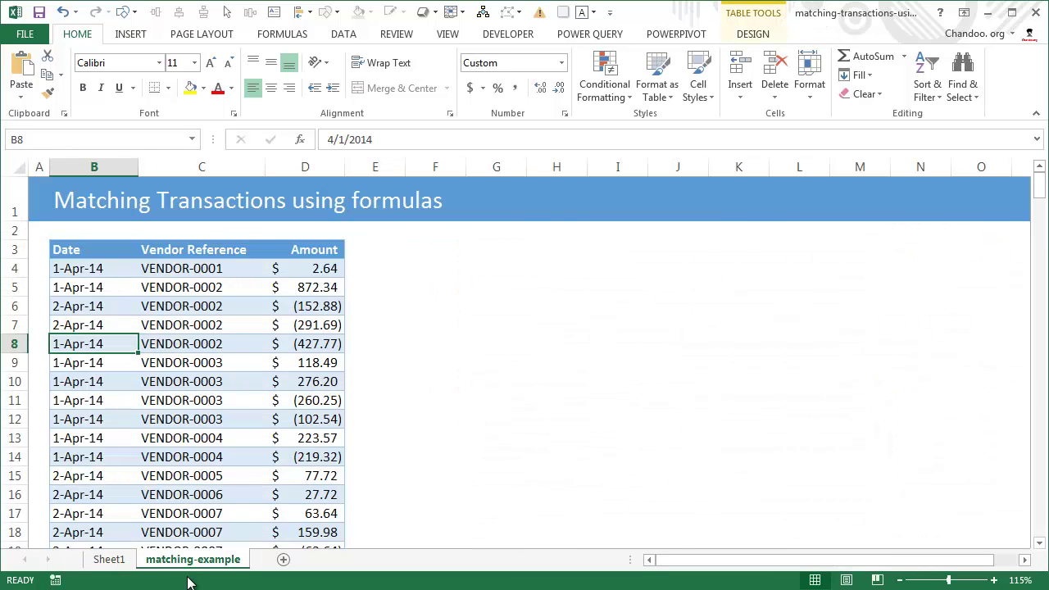